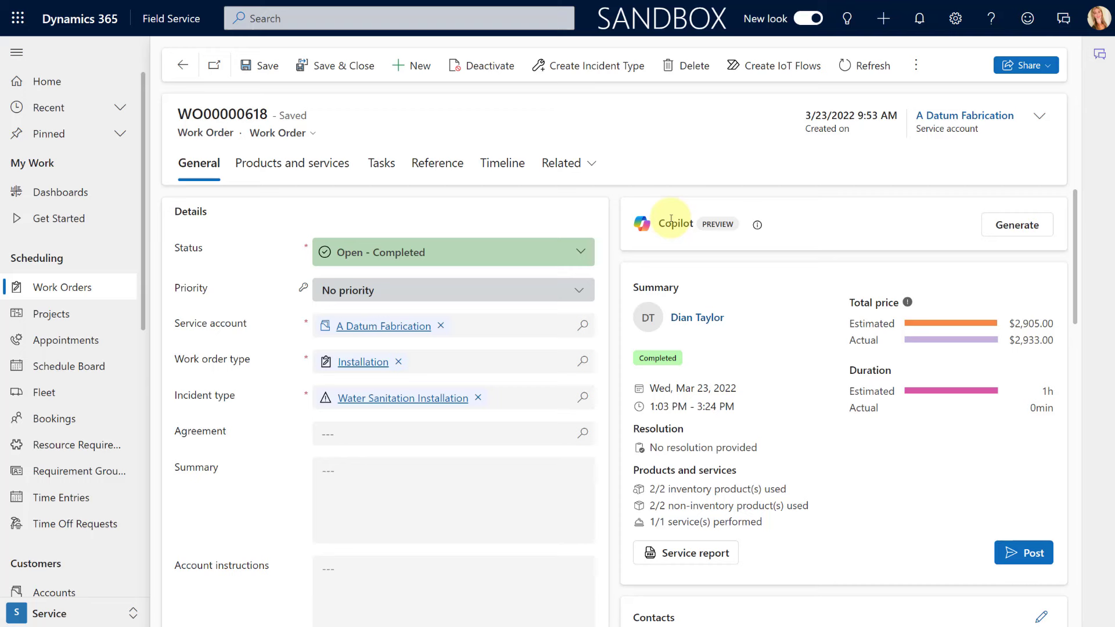
Show the work order's related resource bookings and open its completed booking record
click(568, 164)
click(614, 232)
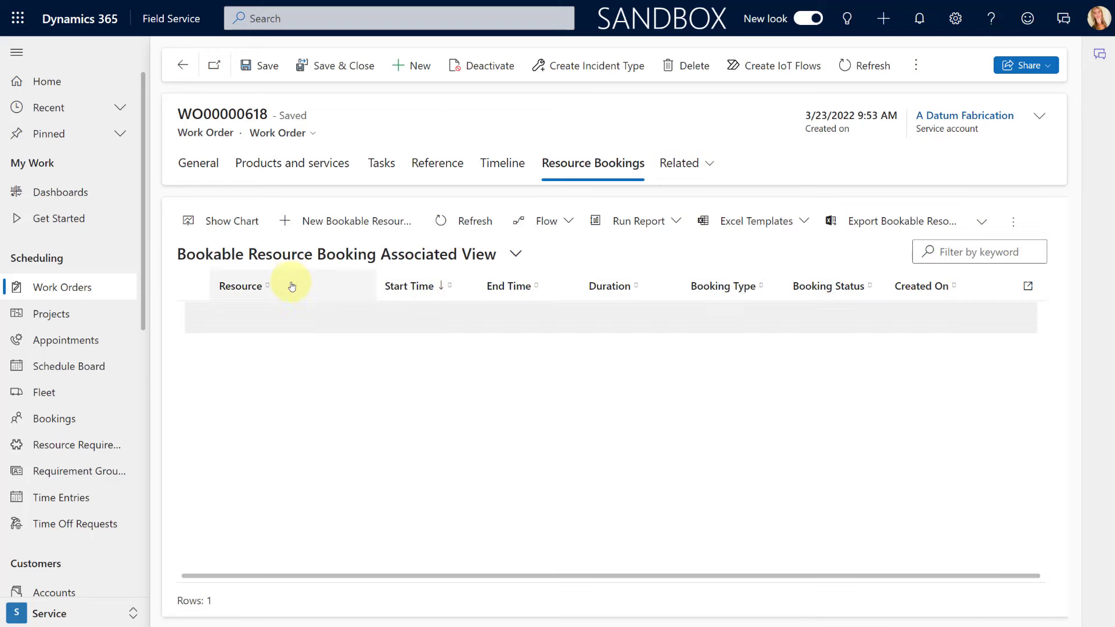
click(326, 322)
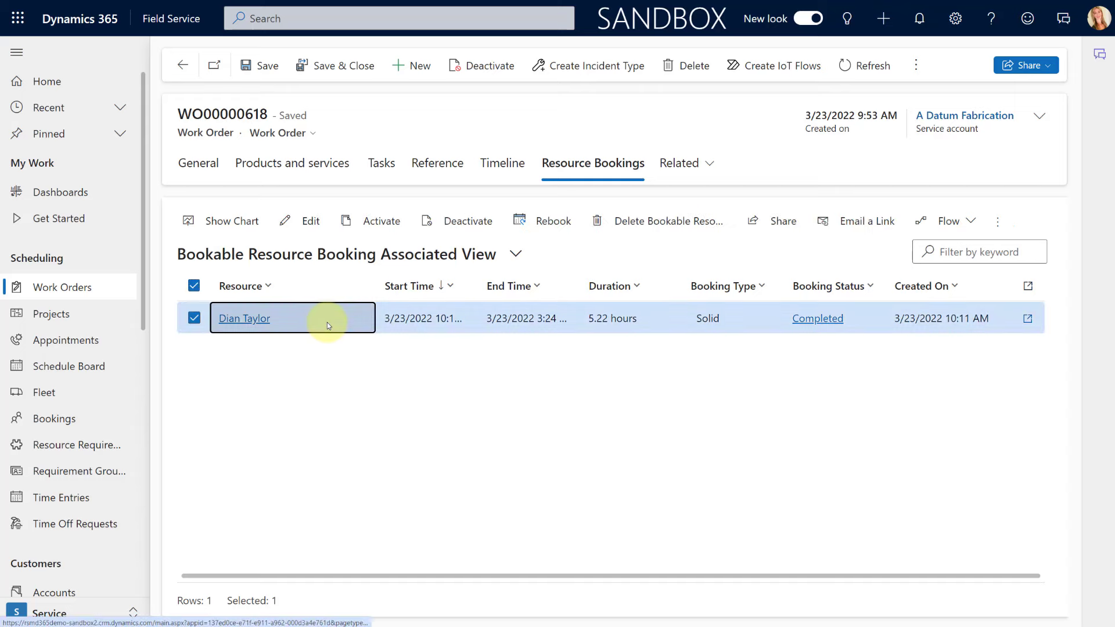
double_click(326, 323)
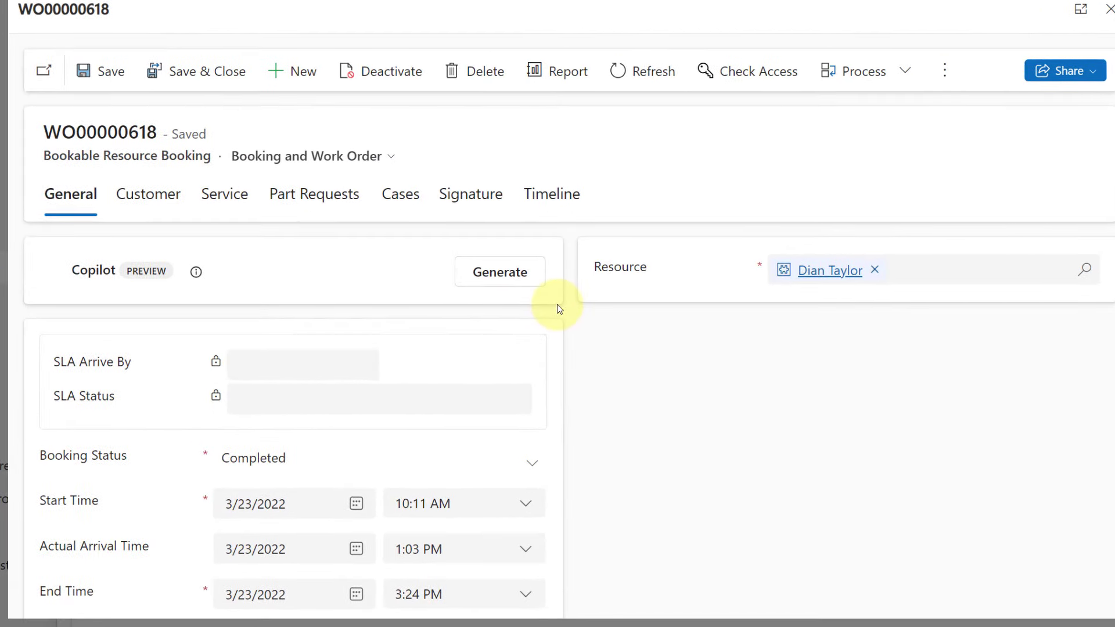
Generate the booking's Copilot summary and review its installation type, site, total cost and service fee details
click(495, 279)
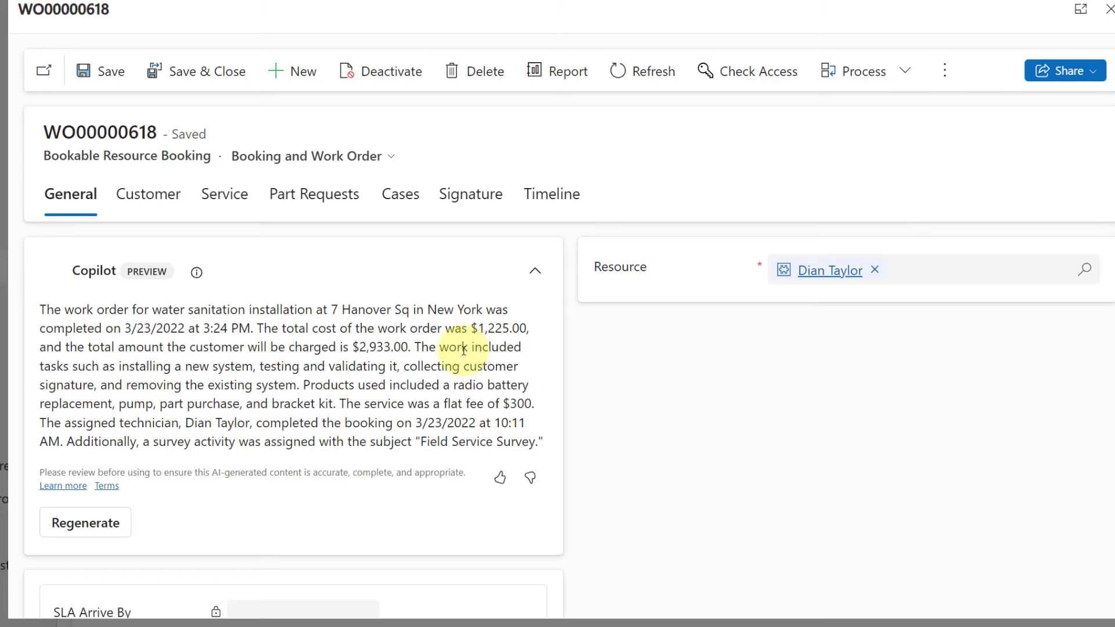
drag(153, 310, 246, 309)
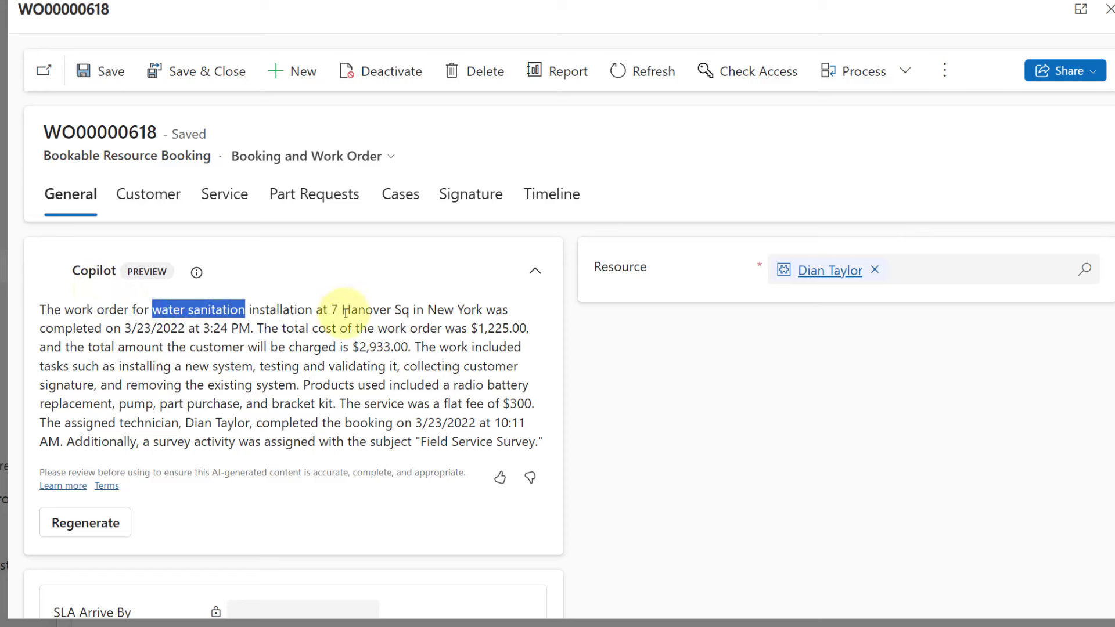
mouse_move(332, 310)
mouse_down()
mouse_move(137, 327)
mouse_move(307, 325)
mouse_move(351, 311)
mouse_up()
drag(267, 312, 340, 328)
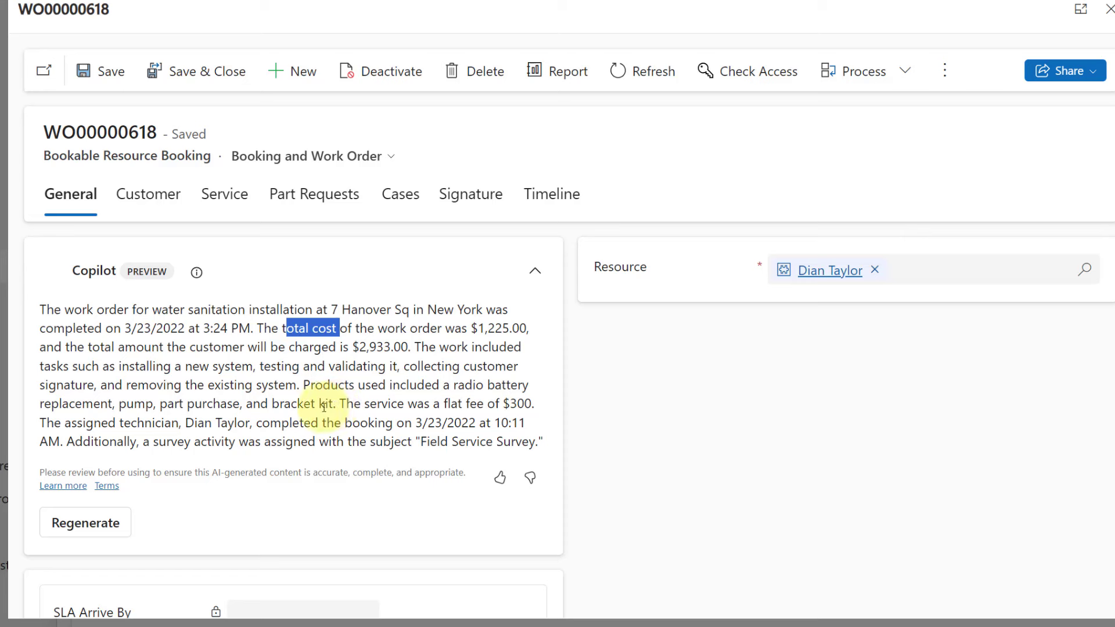
drag(370, 404, 516, 404)
click(644, 462)
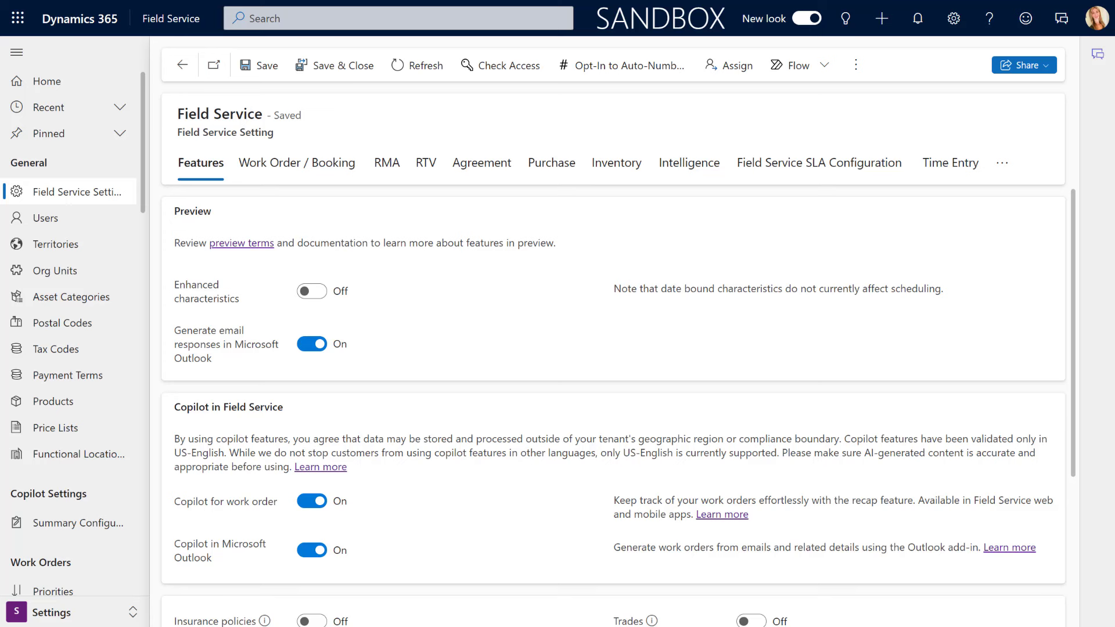
Open the Work Order summary configuration in the Field Service Copilot settings and turn on Configure summary
scroll(256, 439, down, 1)
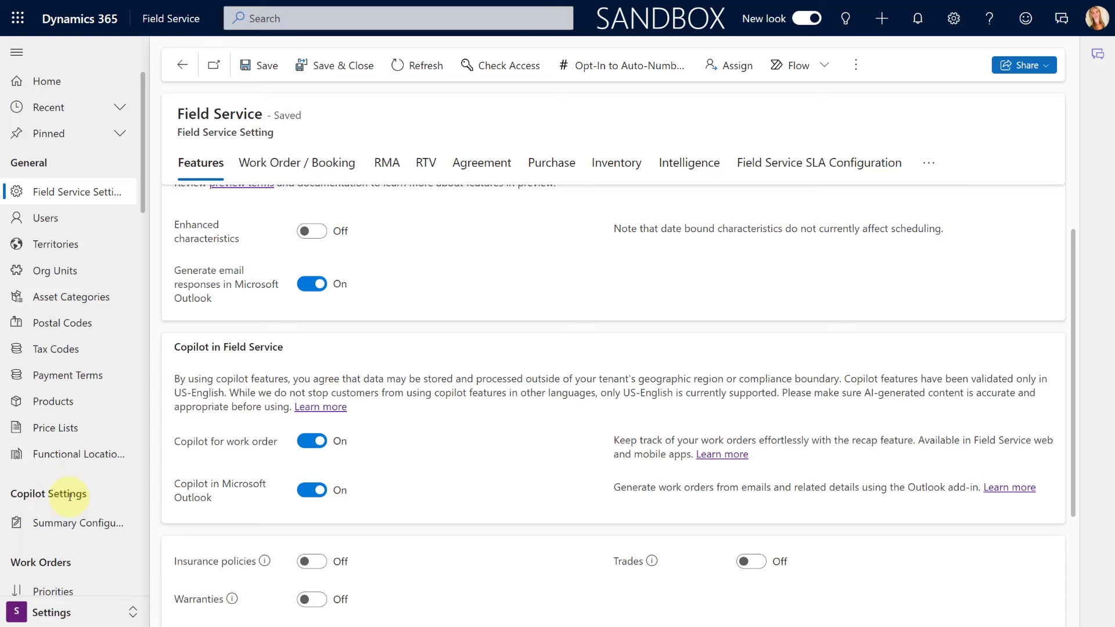
click(74, 524)
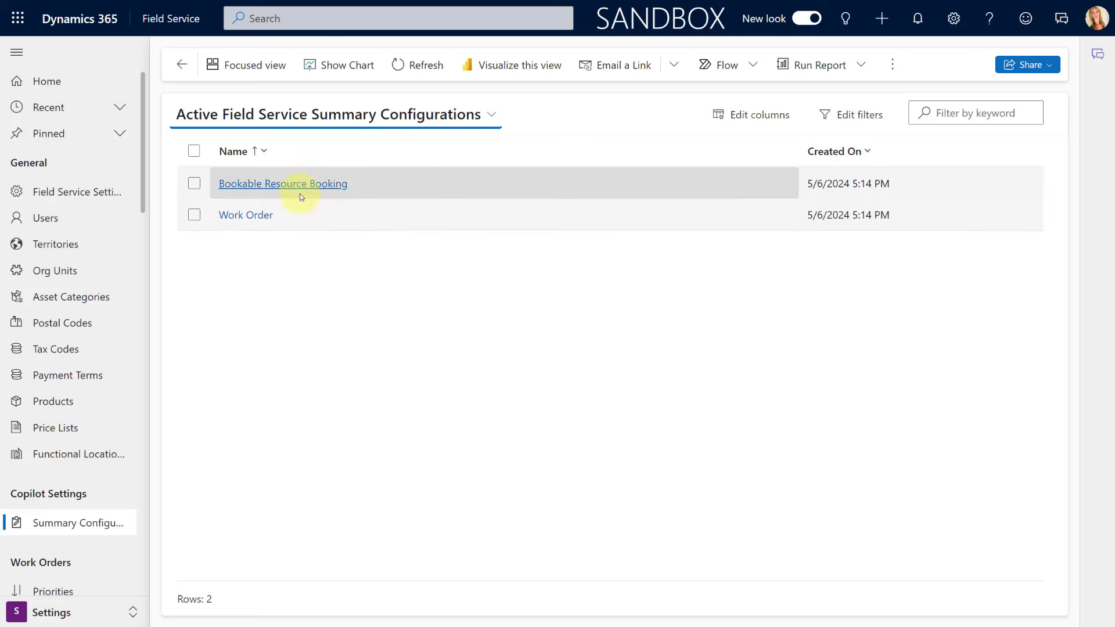
click(237, 216)
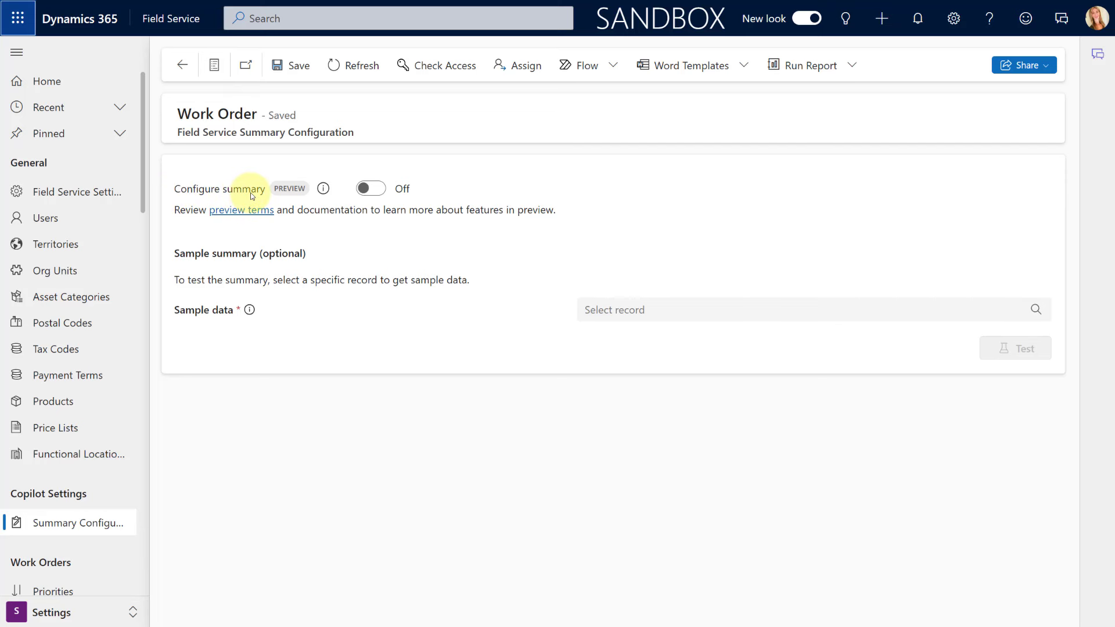
click(375, 190)
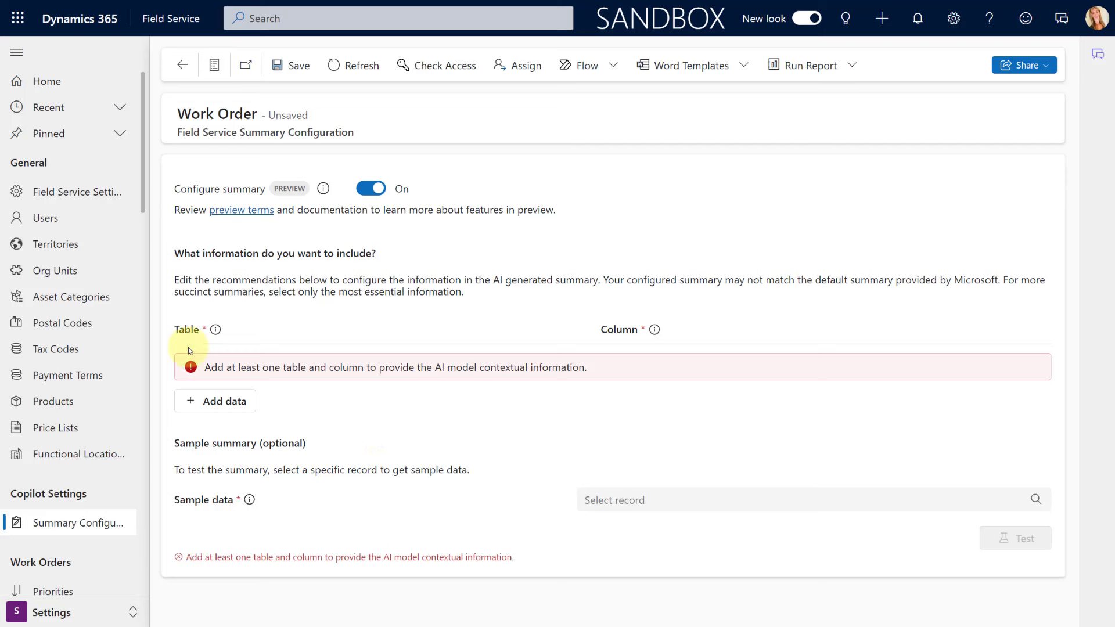
Add a data row using the Work Order table and the Primary Incident Description column
click(222, 403)
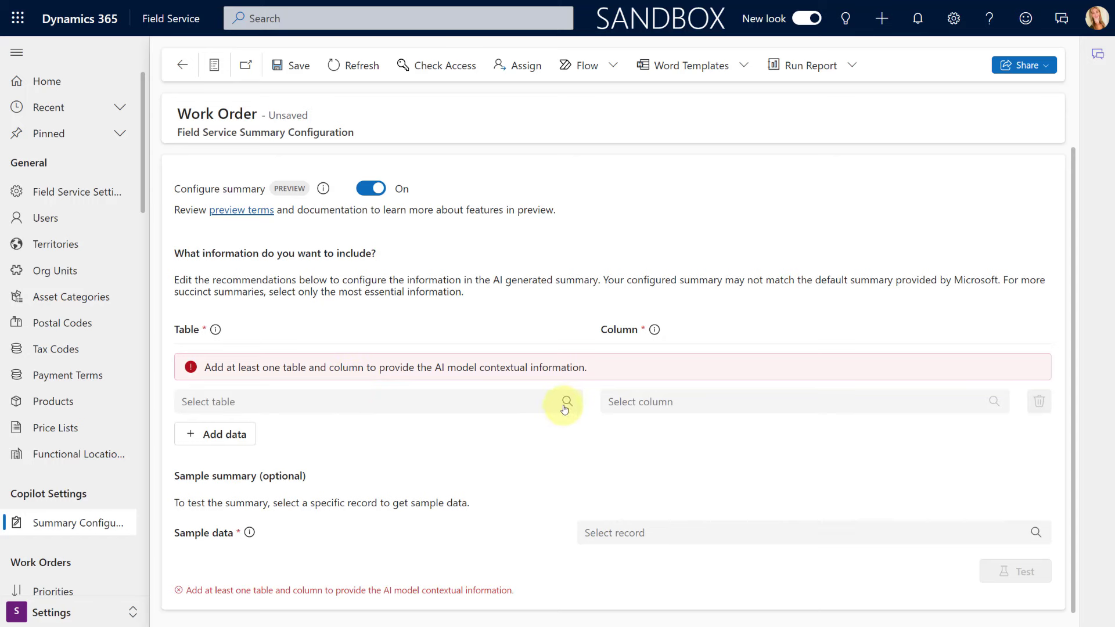
click(479, 401)
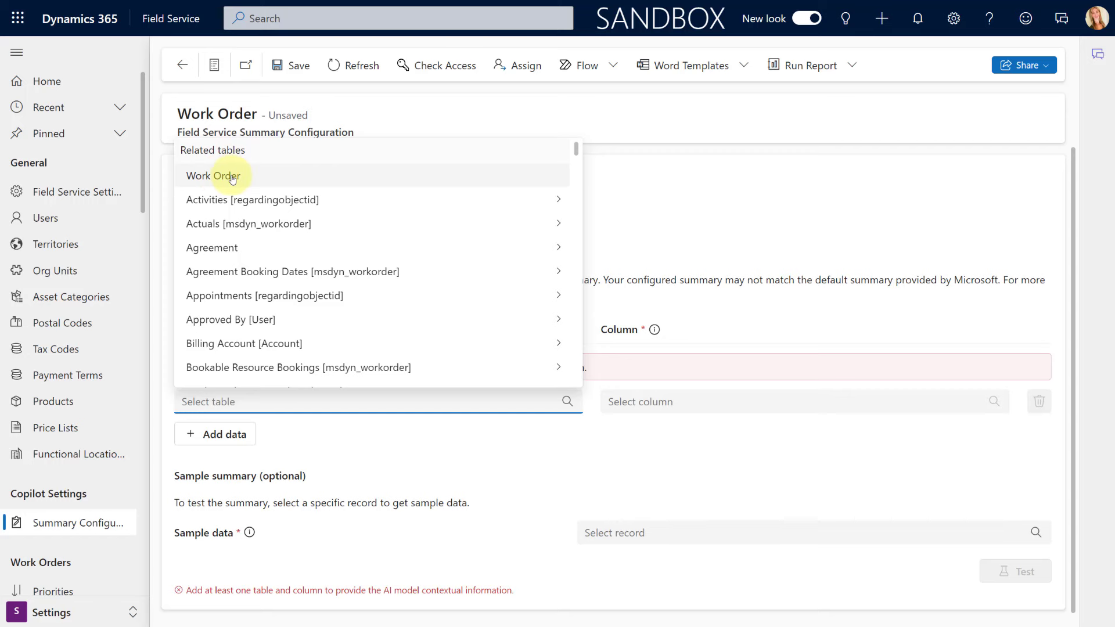
click(199, 178)
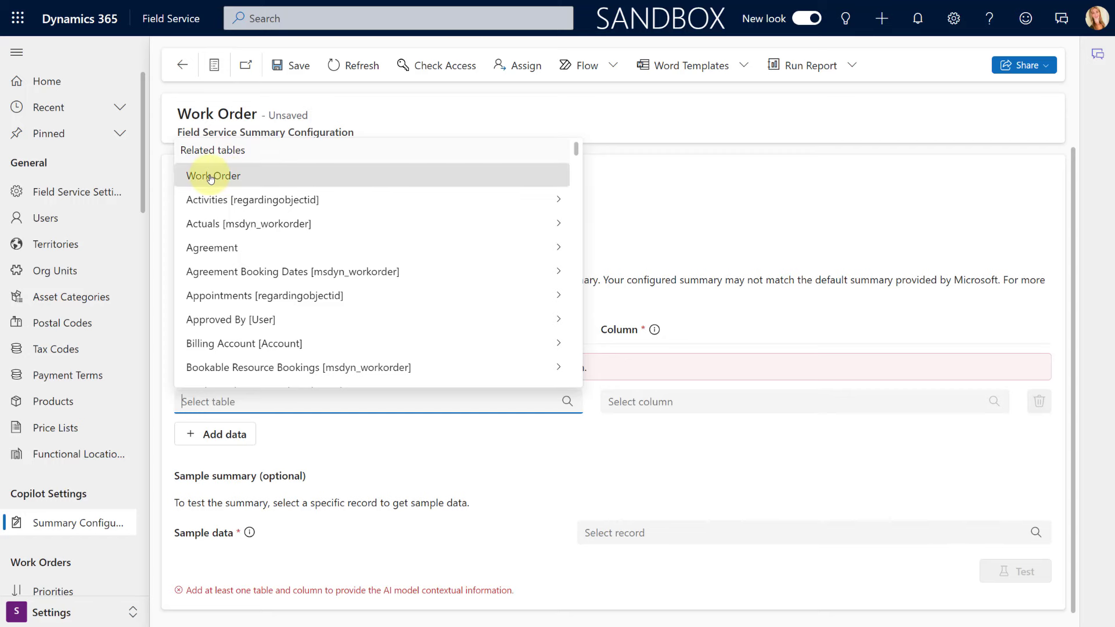
click(655, 401)
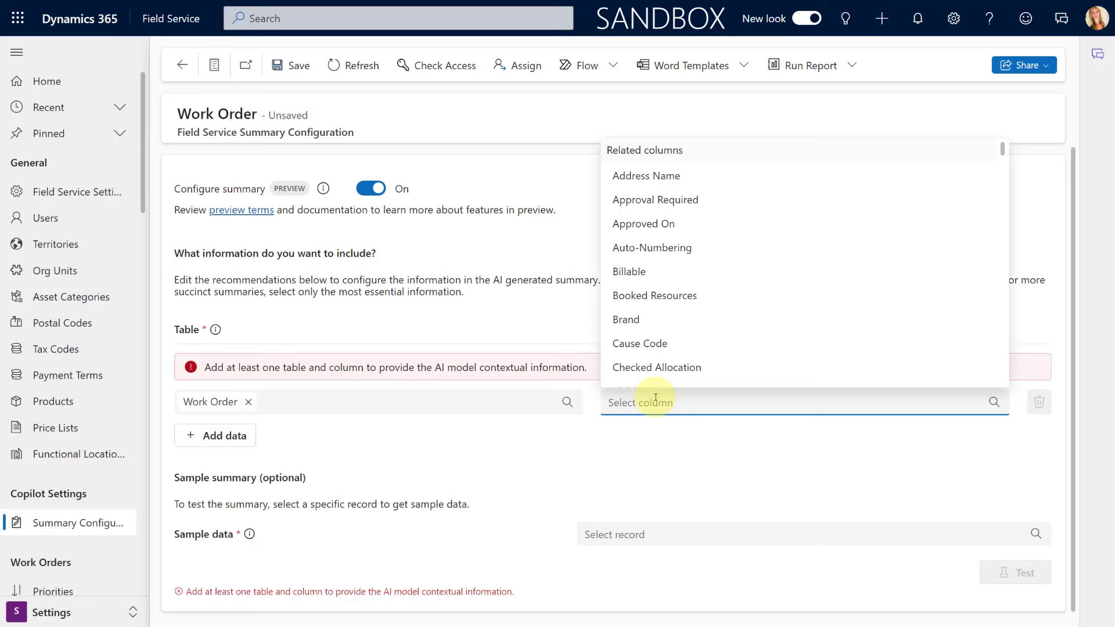
scroll(710, 319, down, 4)
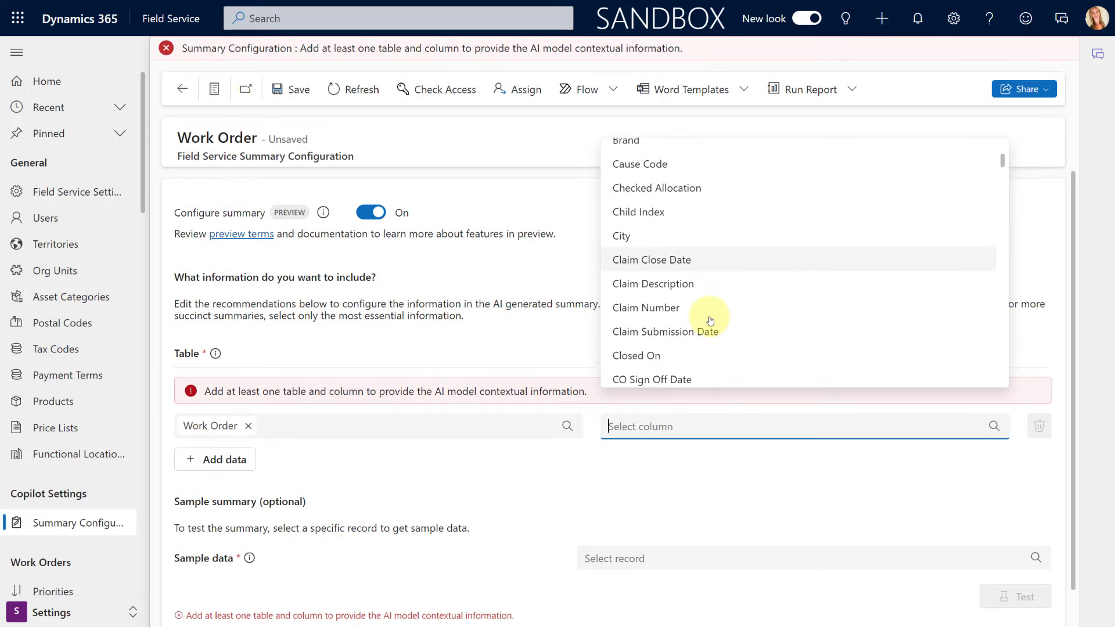
scroll(709, 320, down, 5)
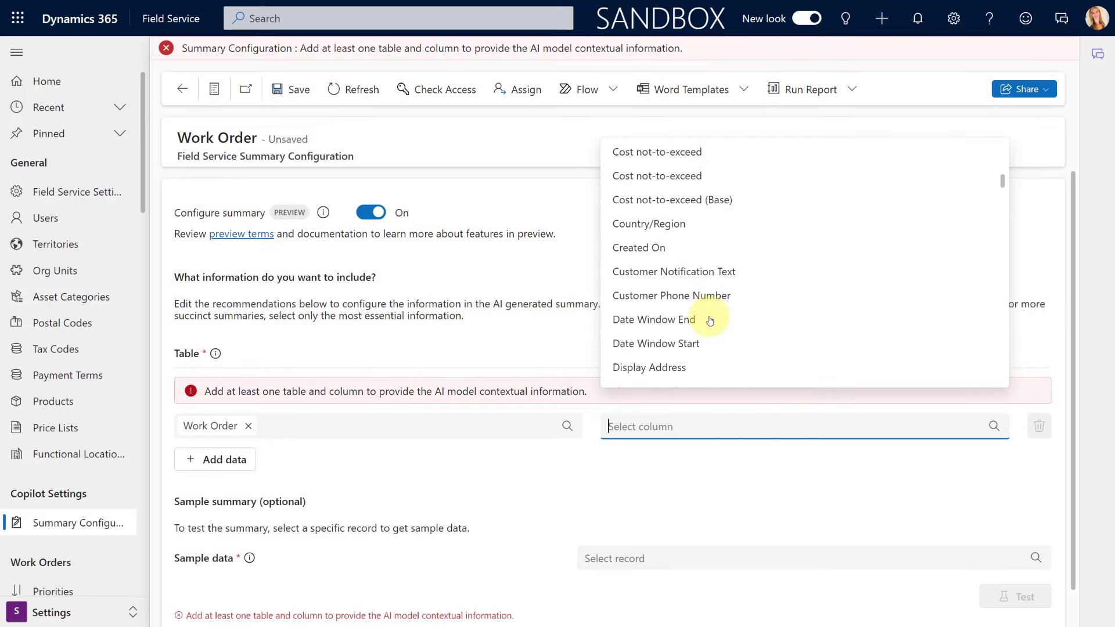
scroll(710, 320, down, 1)
scroll(706, 306, down, 6)
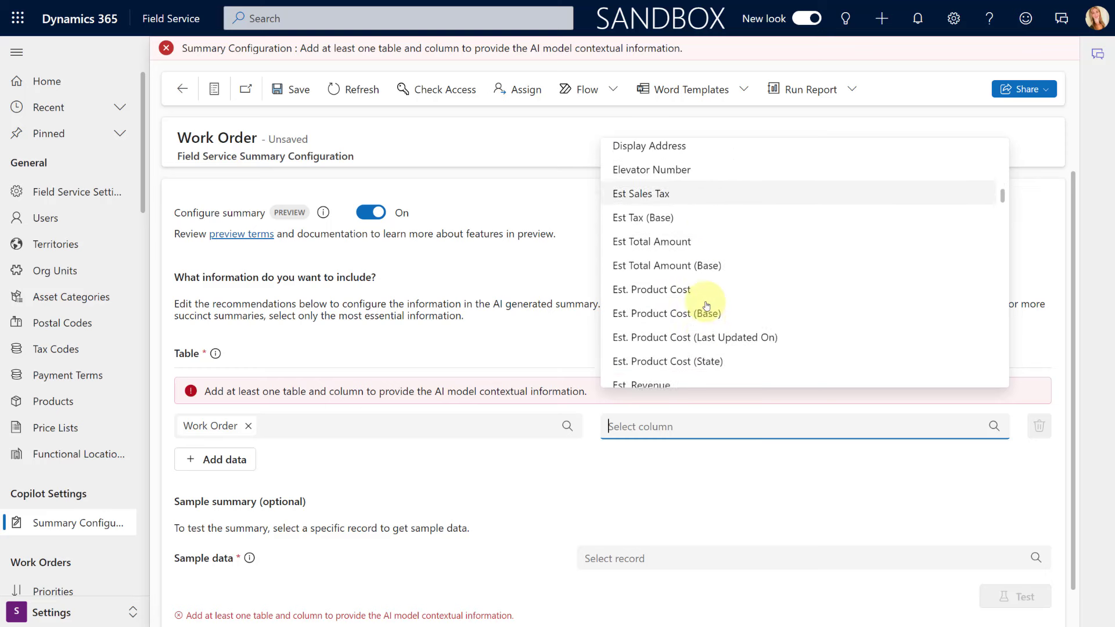
scroll(706, 306, down, 2)
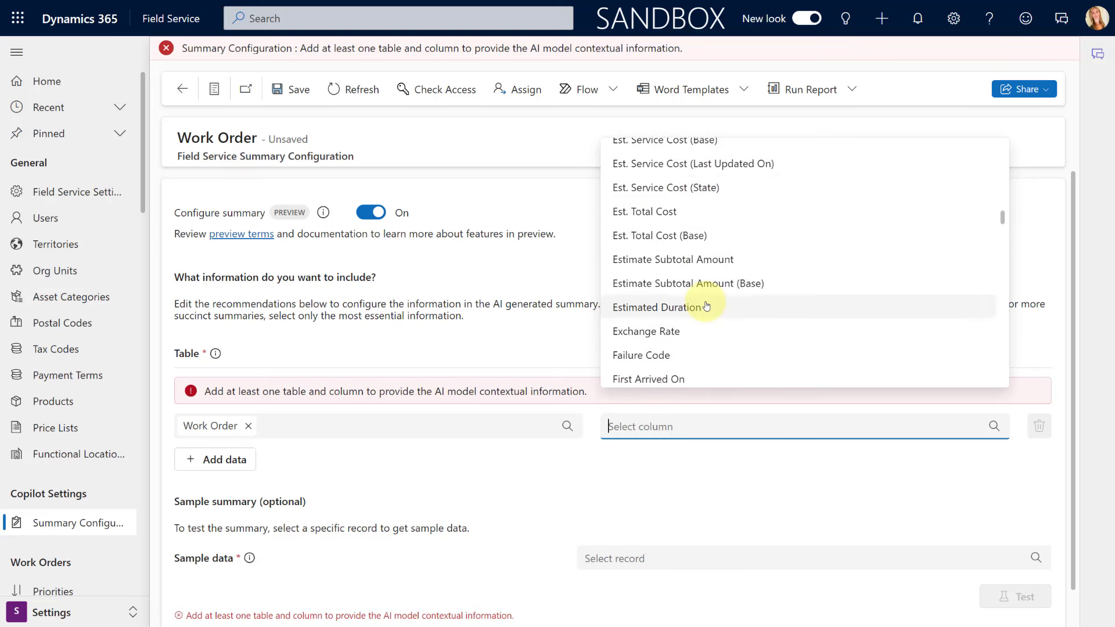
text(des)
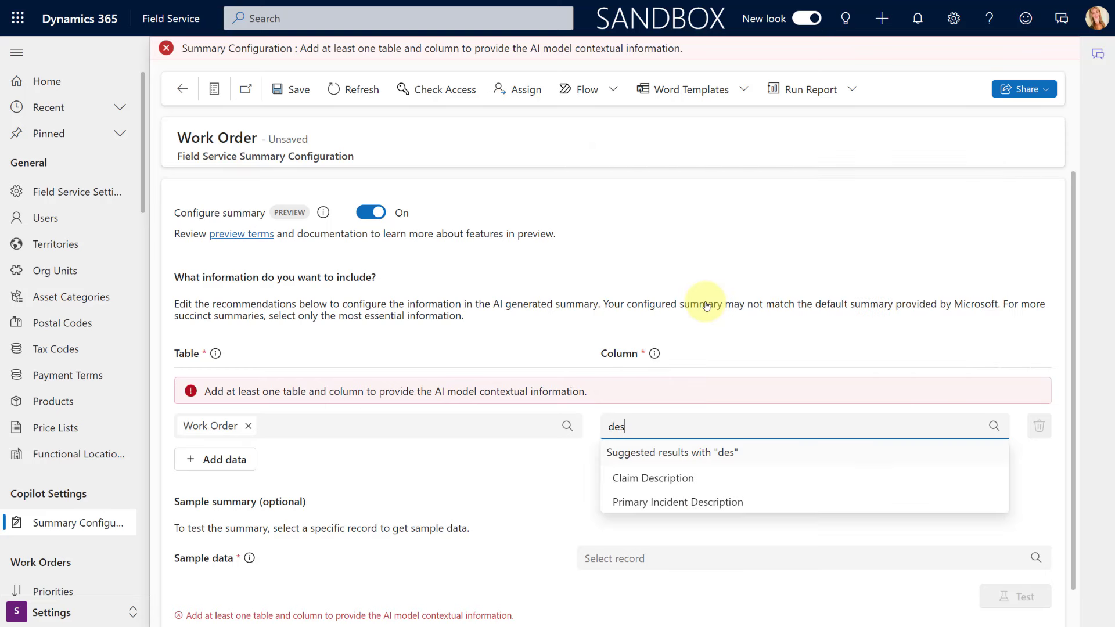
click(626, 502)
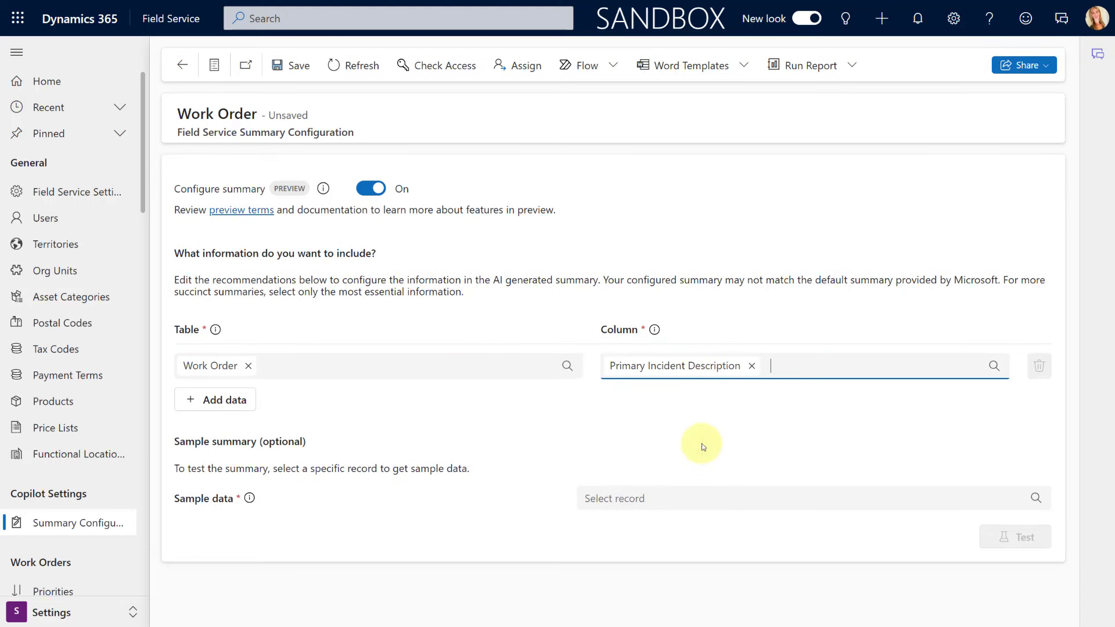
Select the work order whose booking was summarized as sample data and test the configured summary
click(693, 499)
scroll(743, 433, down, 10)
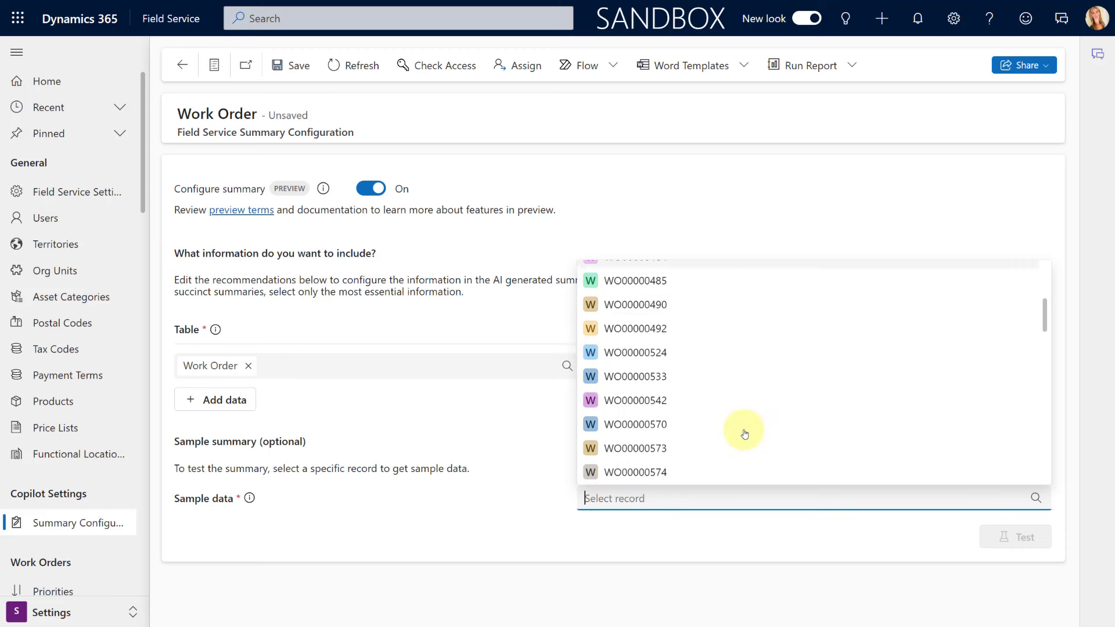
scroll(743, 430, up, 2)
click(722, 405)
click(1021, 538)
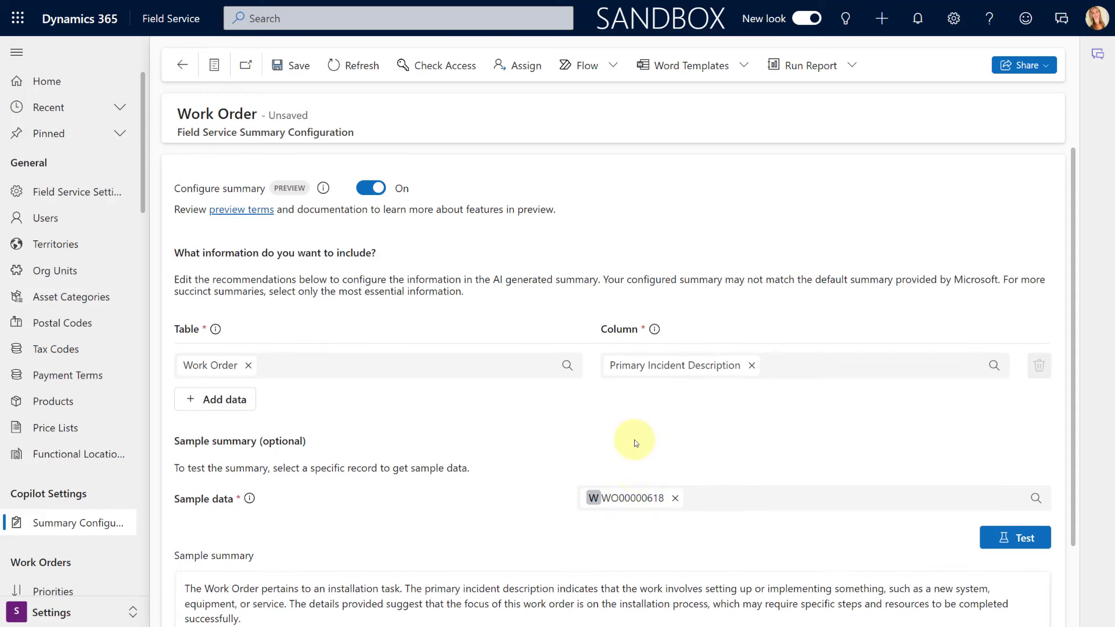
scroll(635, 440, down, 2)
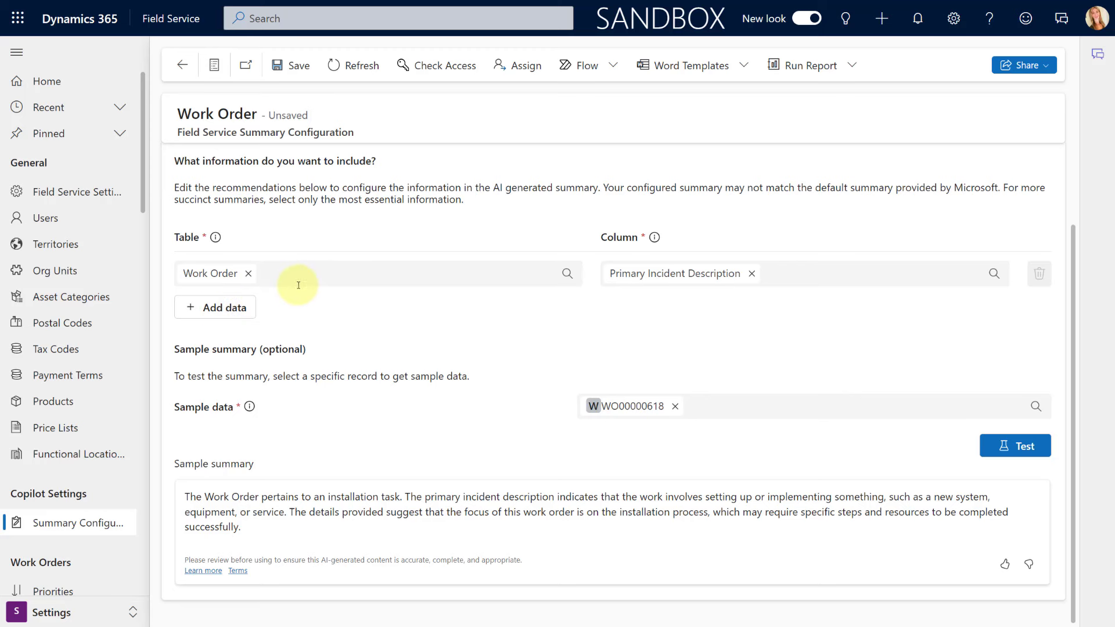
Add a second data row using the Work Order Products [msdyn_workorder] table and its Name column
click(240, 309)
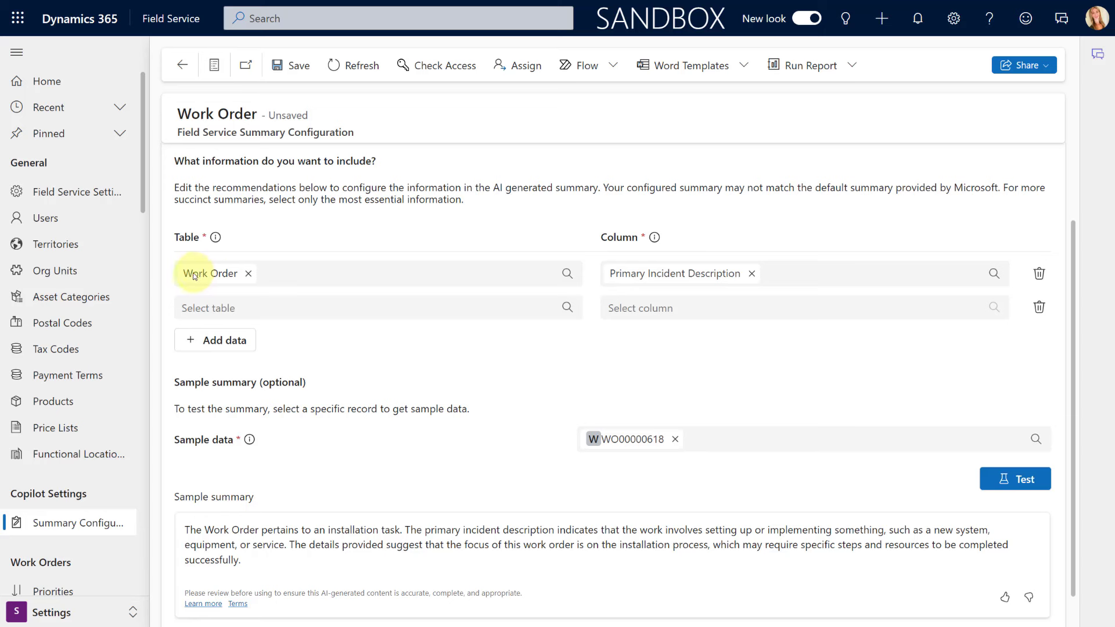
click(248, 307)
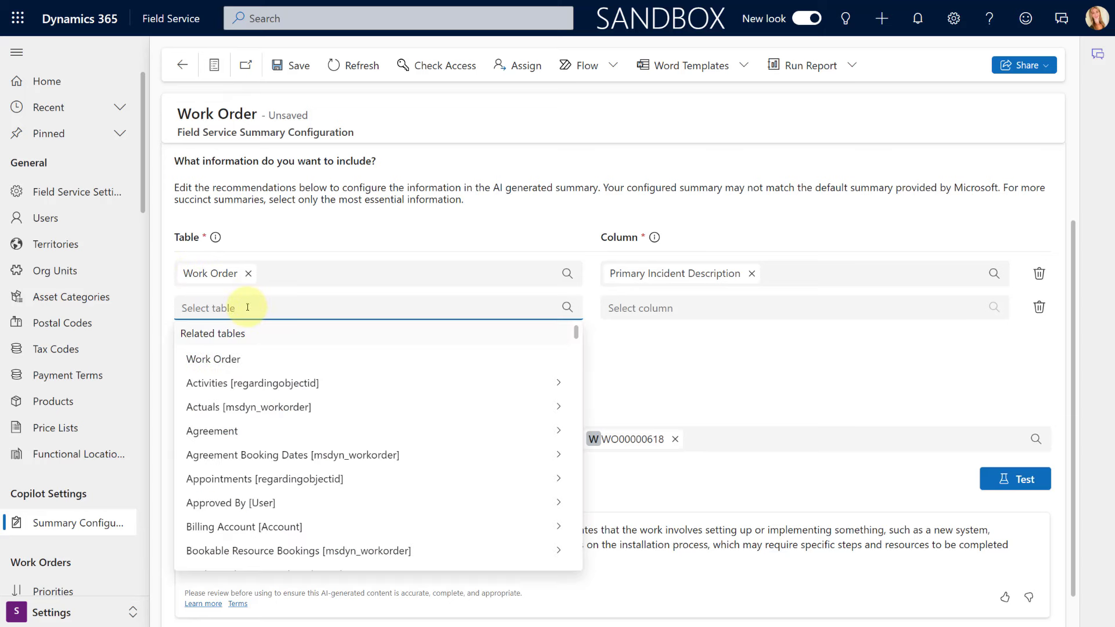
text(work order produ)
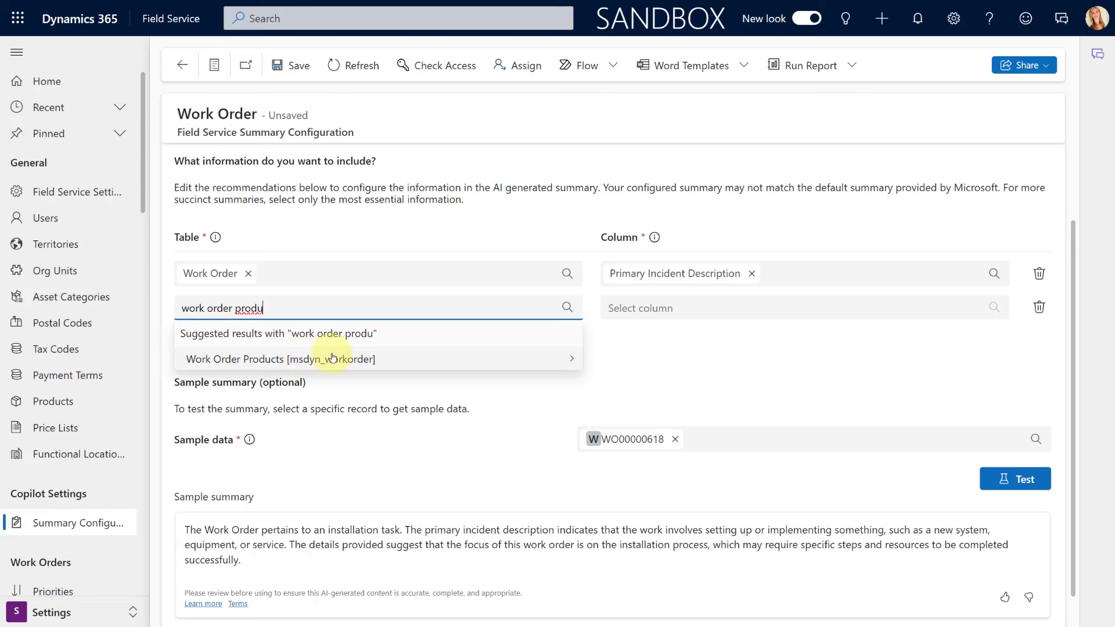
click(574, 358)
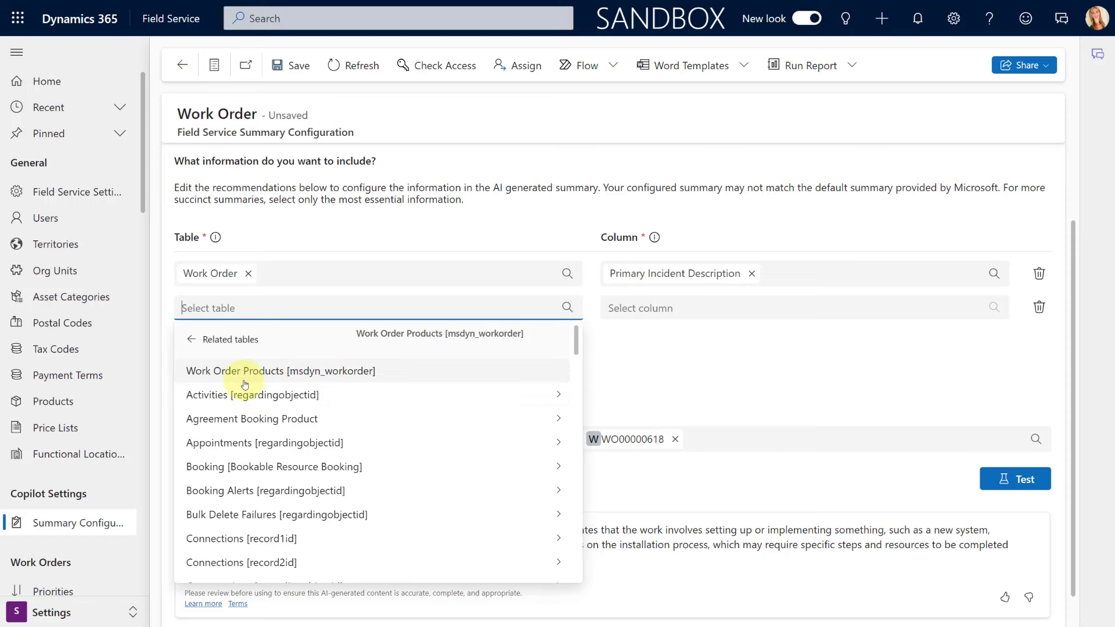
click(217, 374)
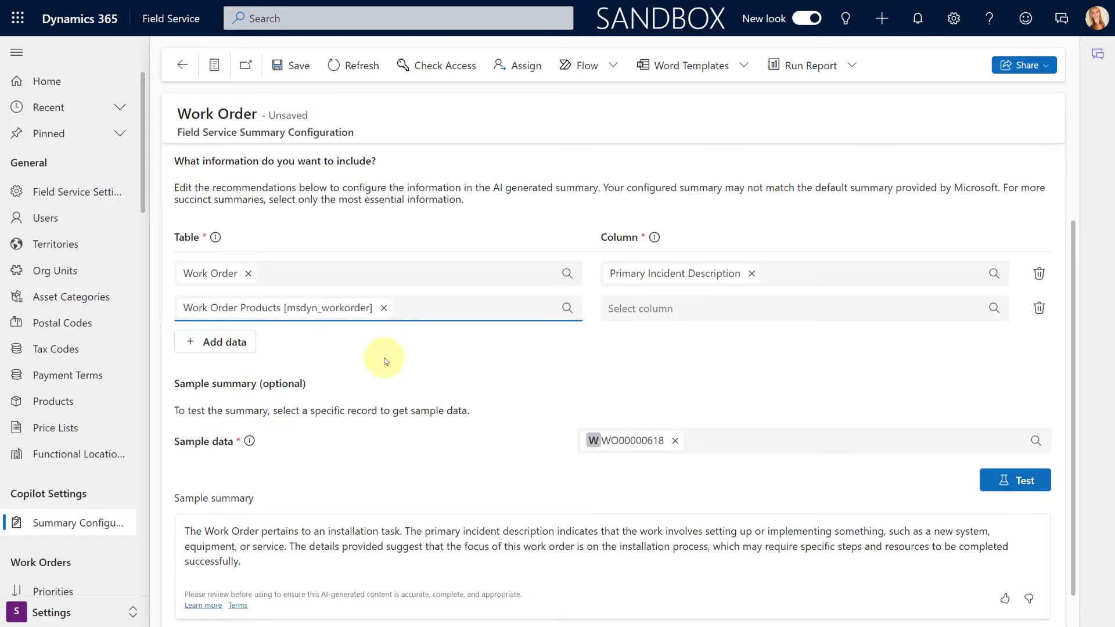
click(639, 313)
text(name)
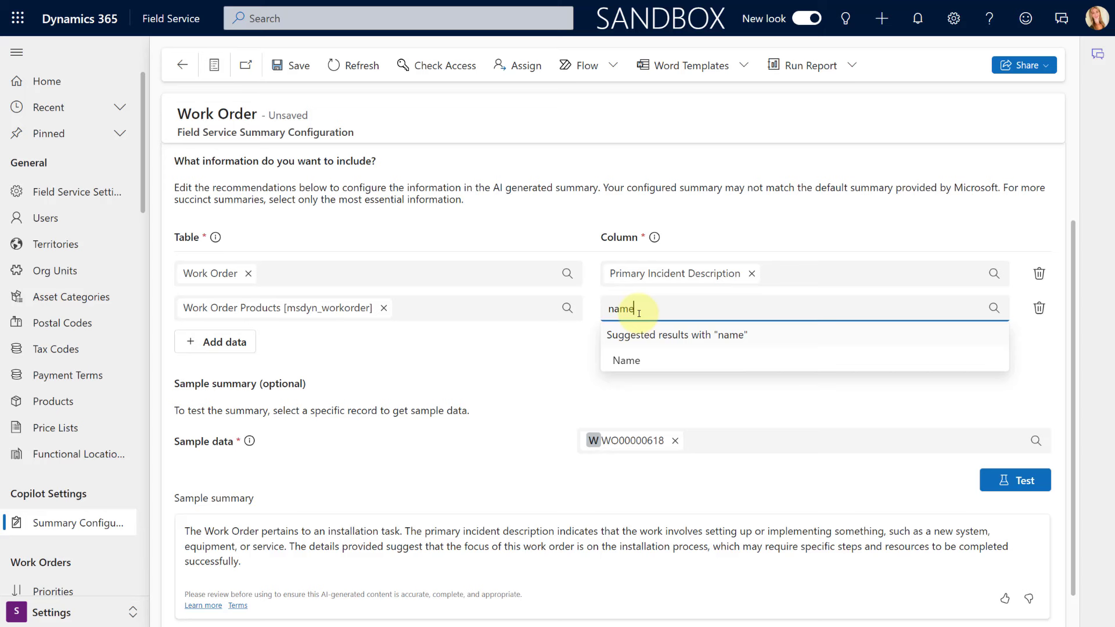
click(639, 358)
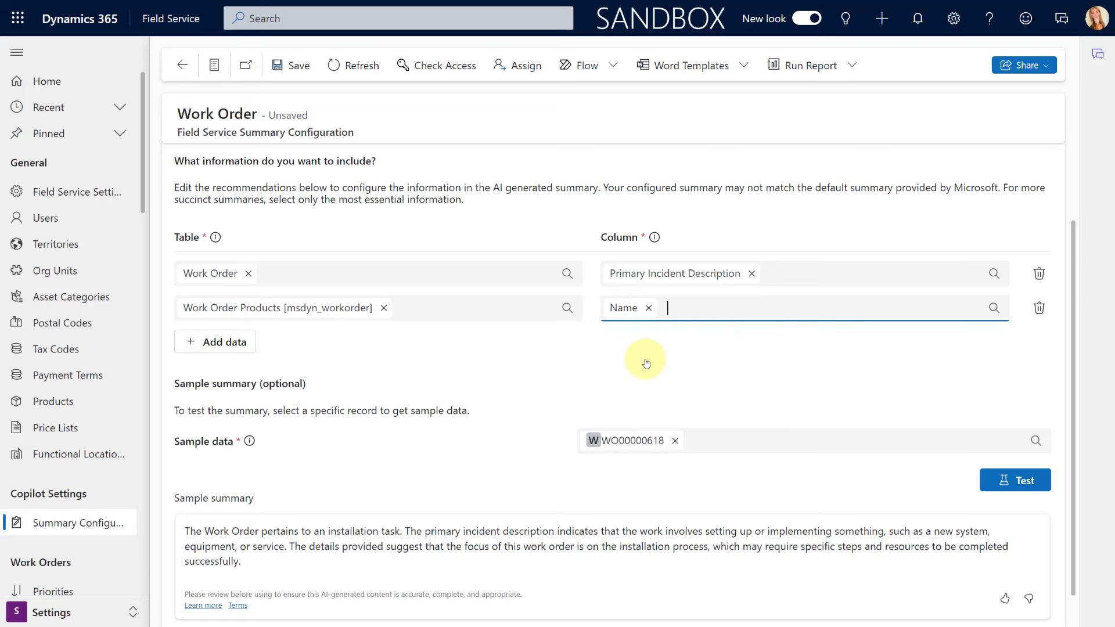
Try Line Status as a column for Work Order Products and set the column back to Name
click(706, 306)
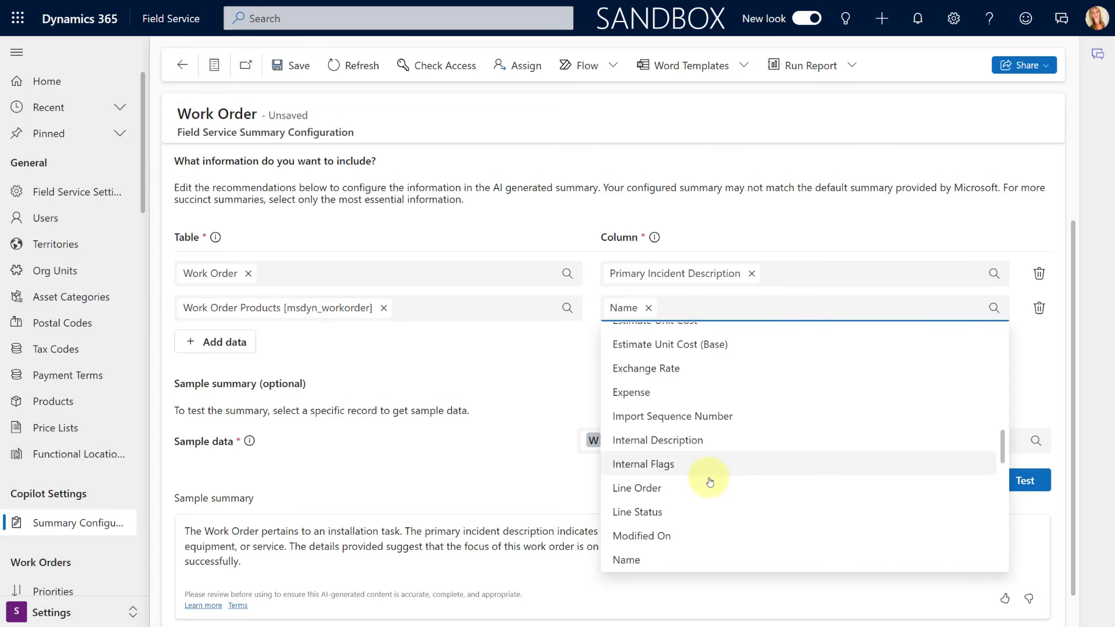
click(654, 512)
click(671, 308)
click(678, 309)
text(name)
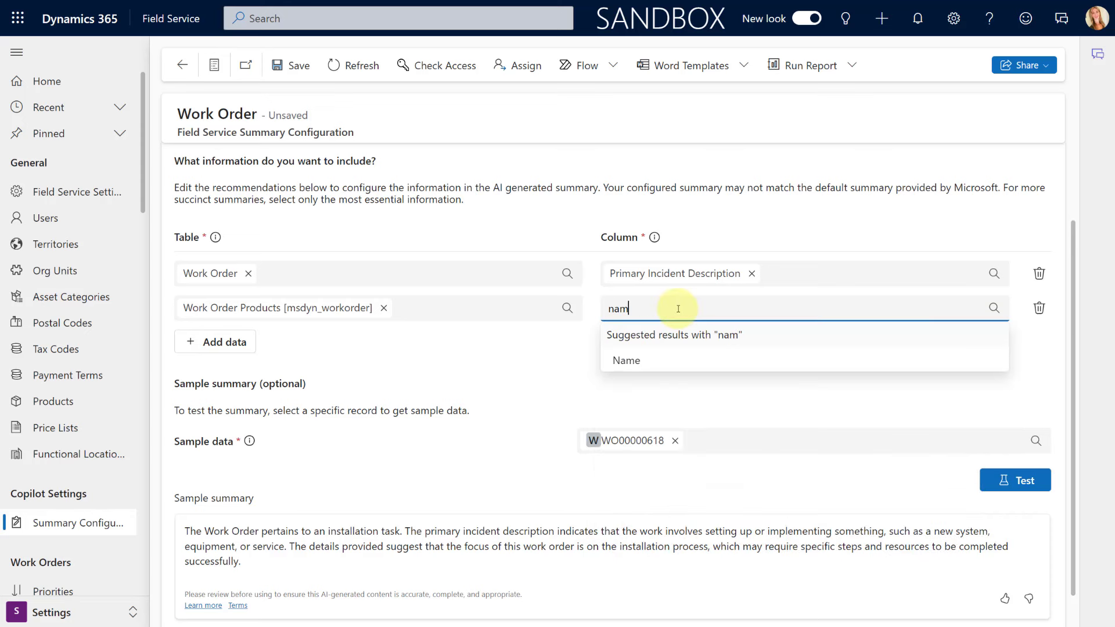
click(639, 359)
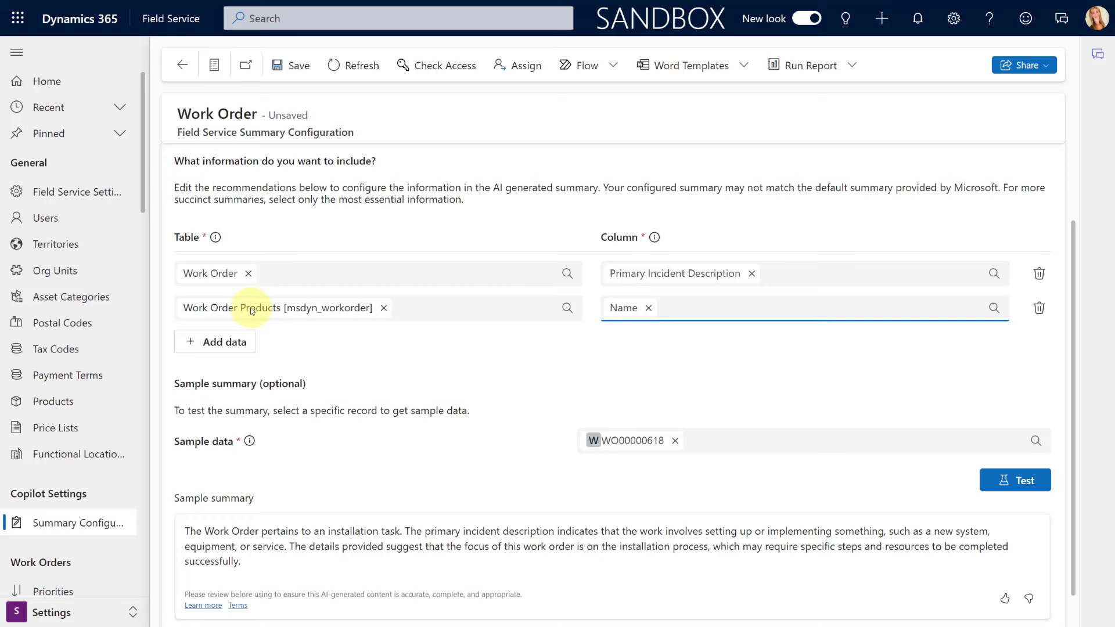
Add a third data row using the Work Order Products [msdyn_workorder] table
click(226, 344)
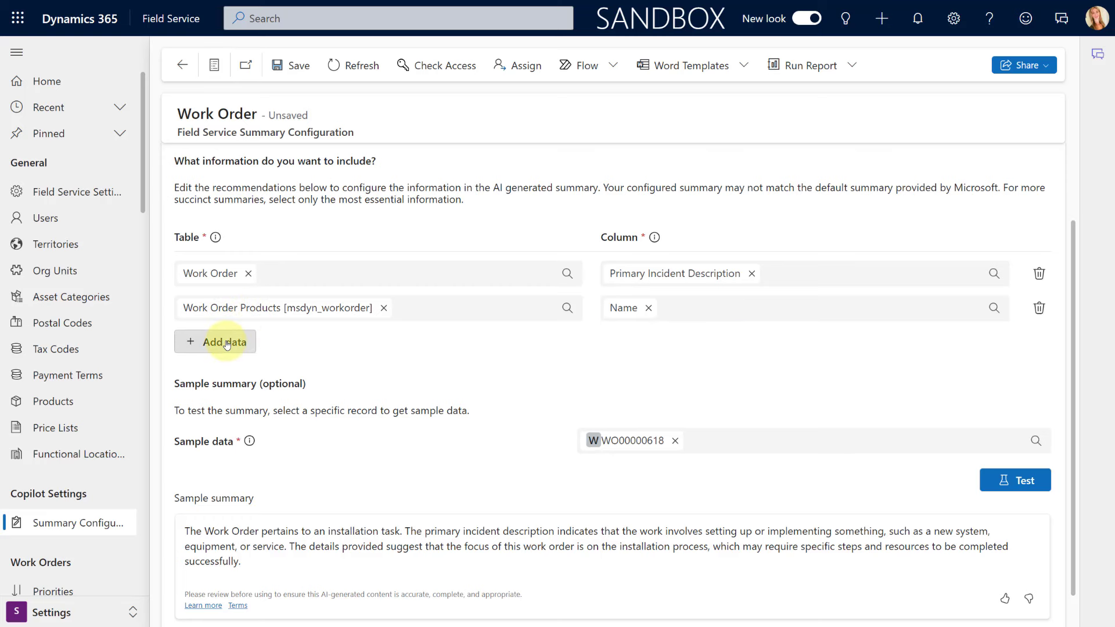
text(work)
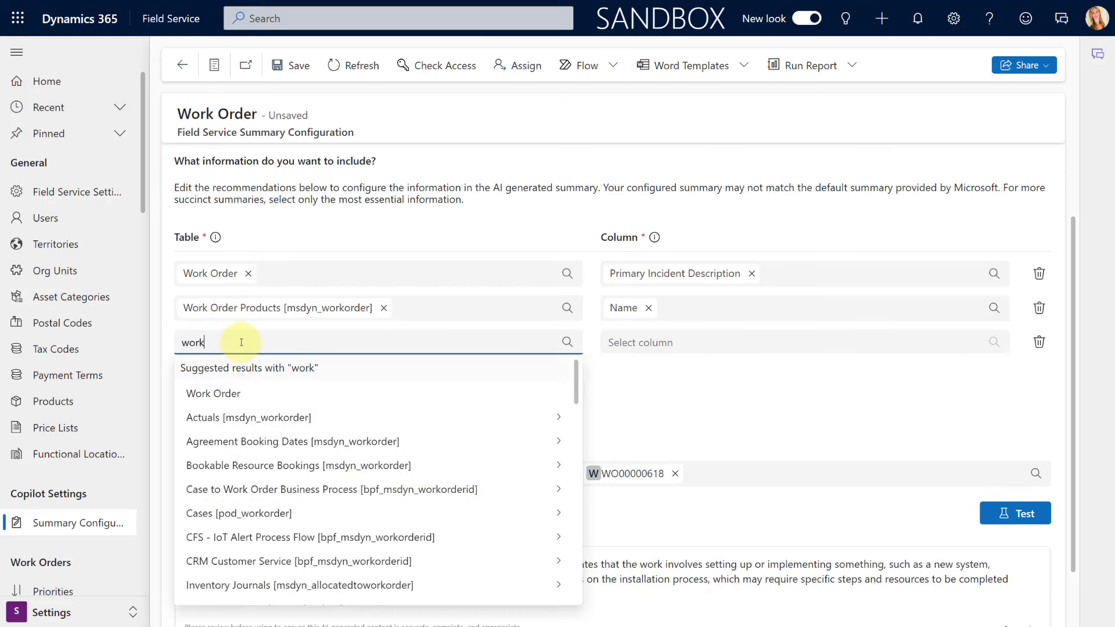
text( orr)
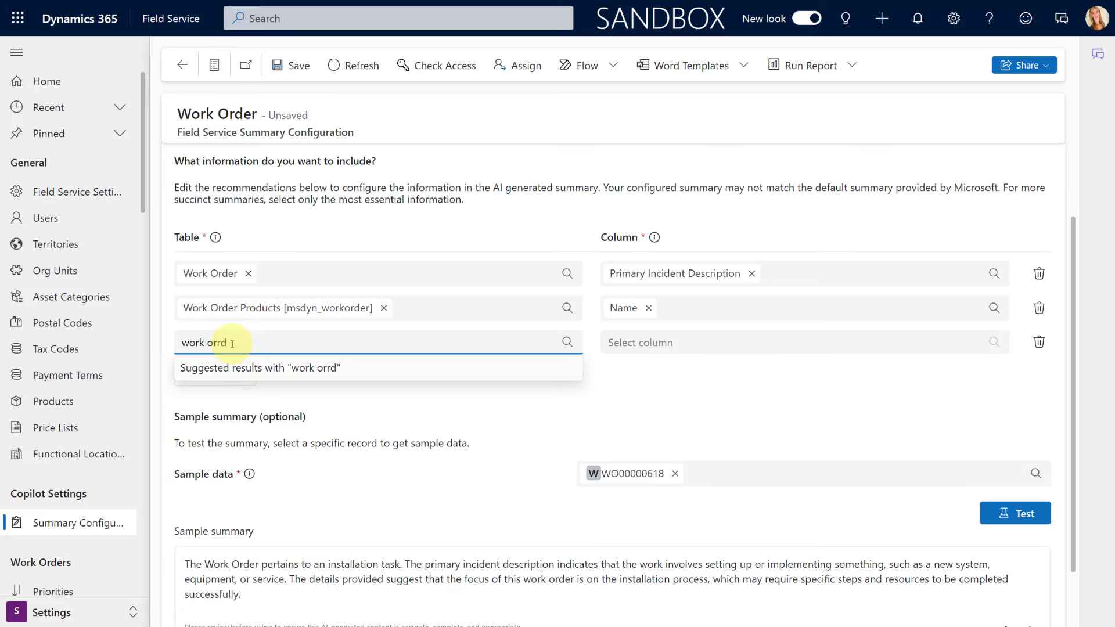
key(BackSpace)
key(BackSpace)
text(rder pr)
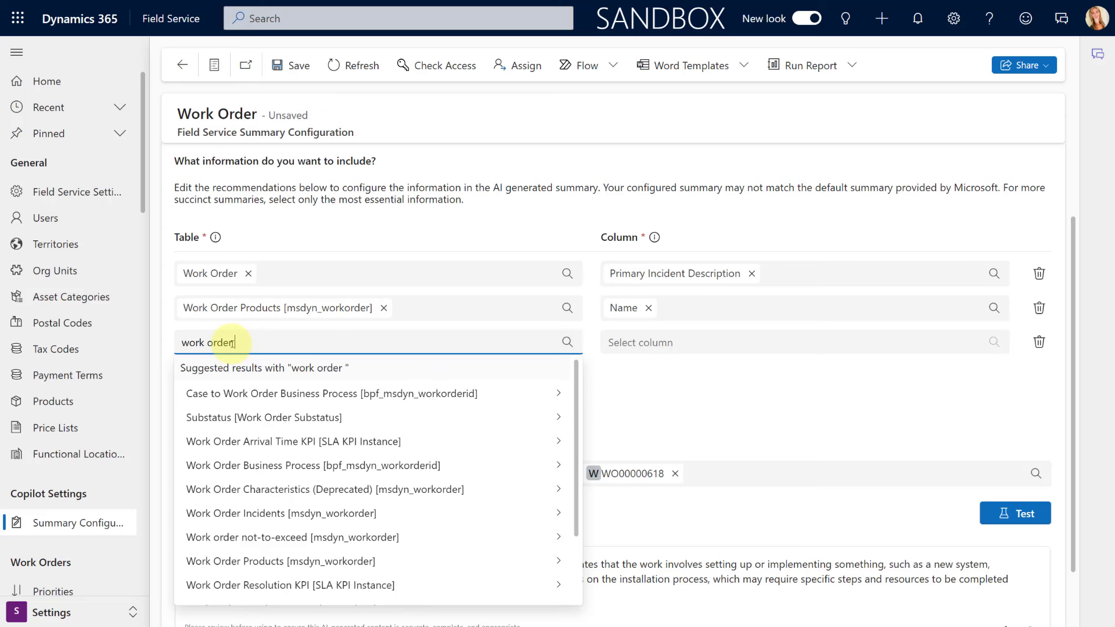
click(572, 395)
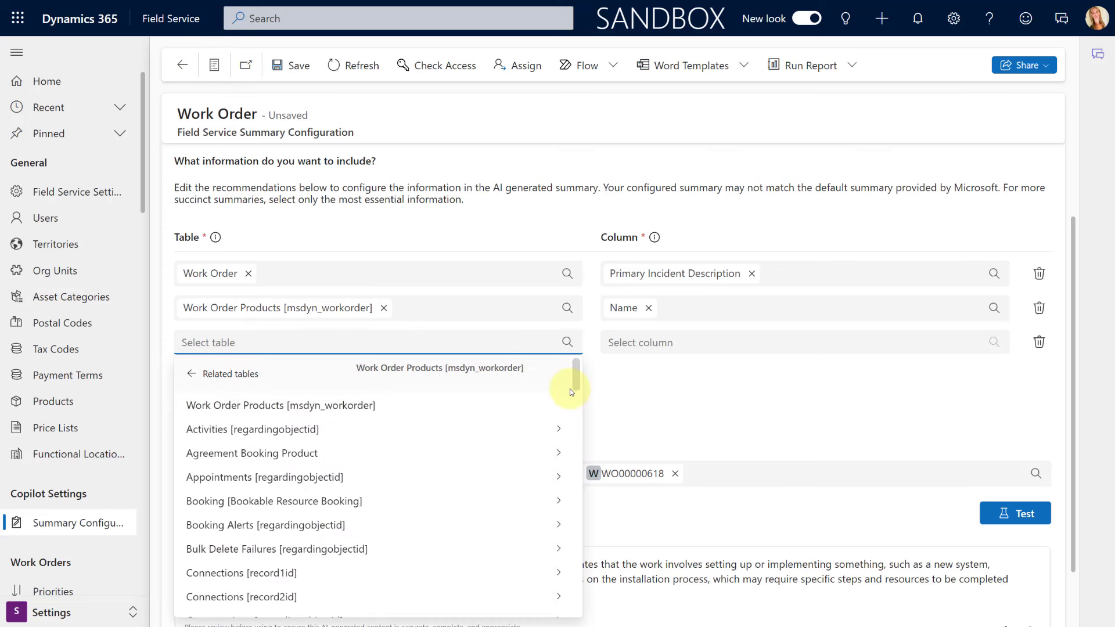
click(407, 403)
Set the column of the third data row to Quantity
click(690, 338)
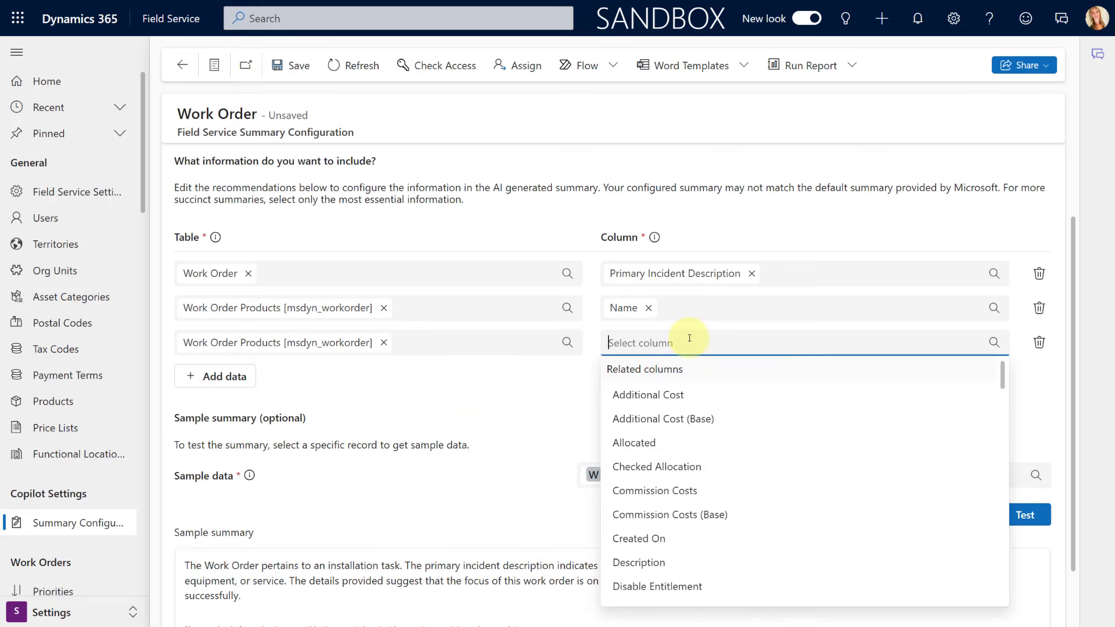
scroll(752, 420, down, 1)
scroll(751, 420, down, 8)
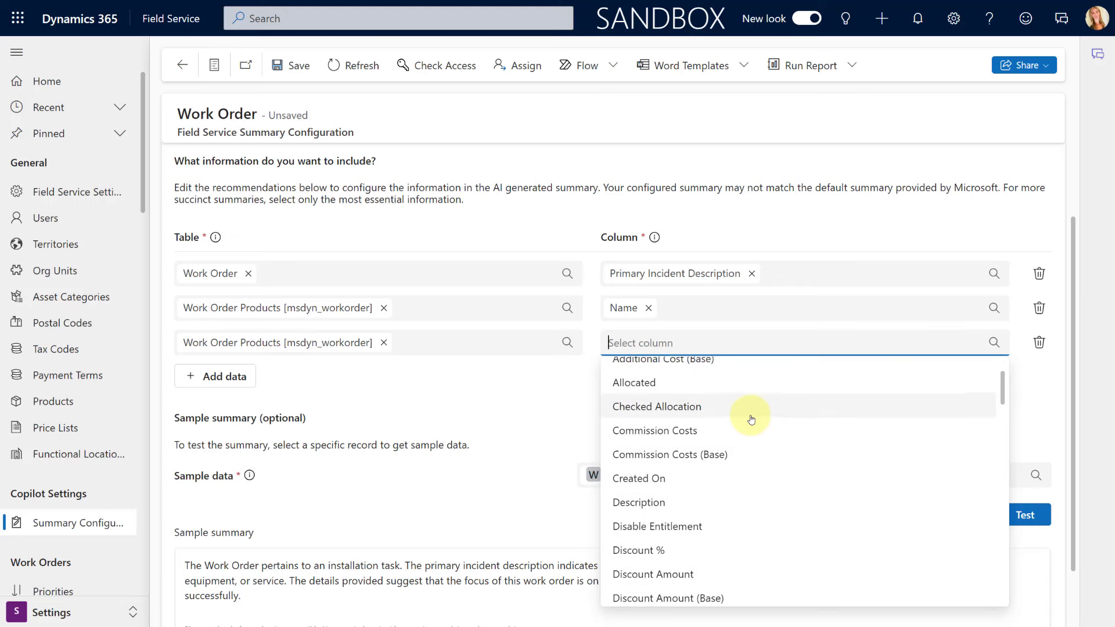
scroll(750, 419, down, 5)
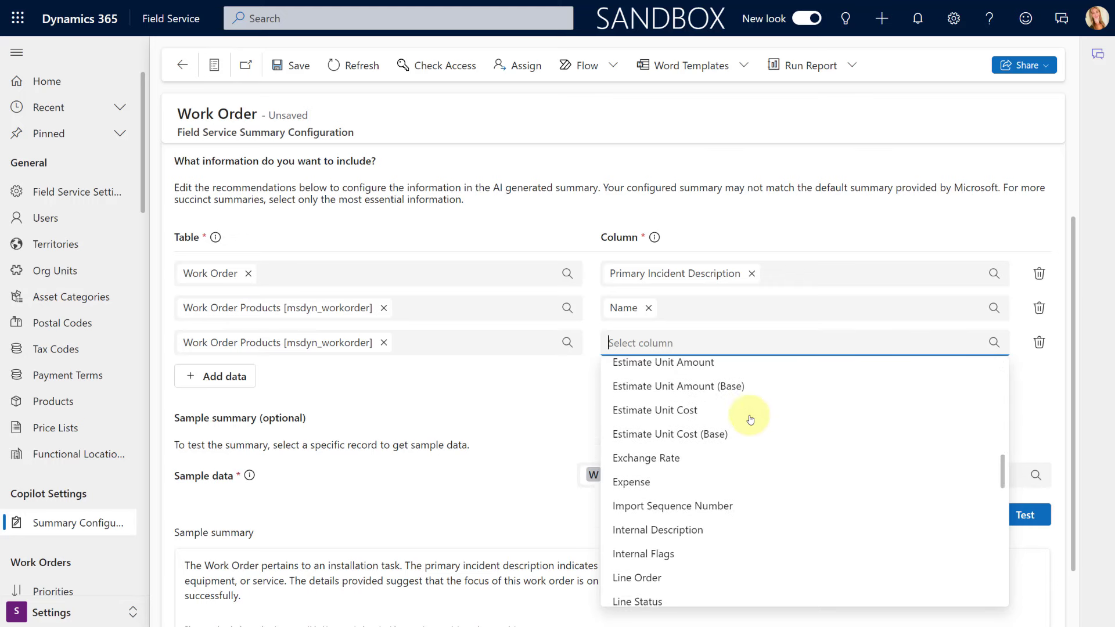
scroll(705, 479, down, 5)
scroll(701, 484, down, 5)
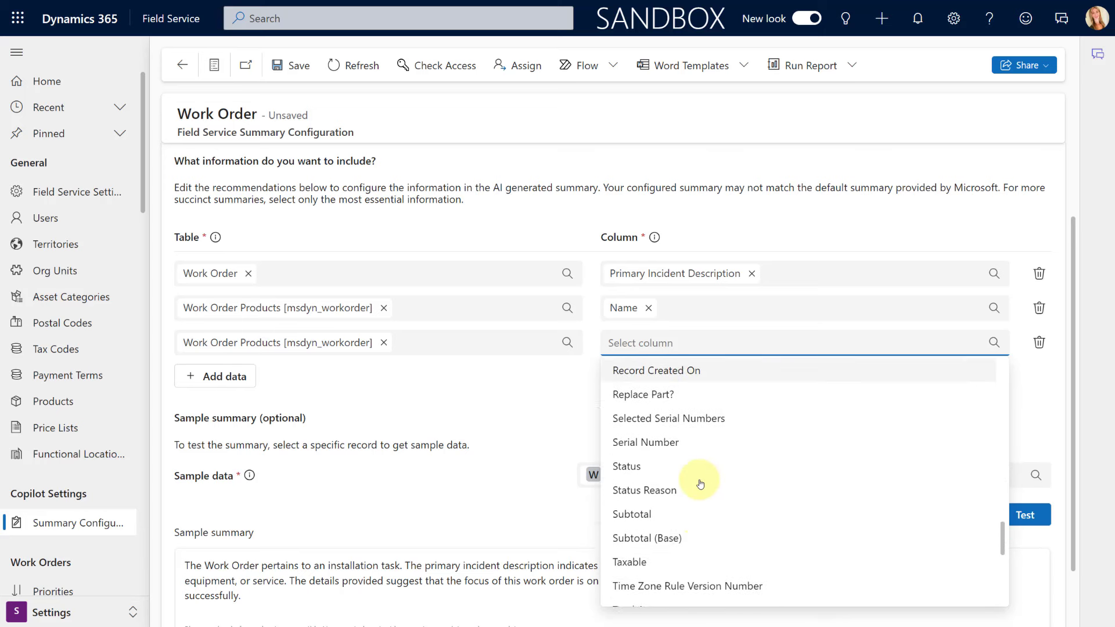
scroll(701, 484, up, 5)
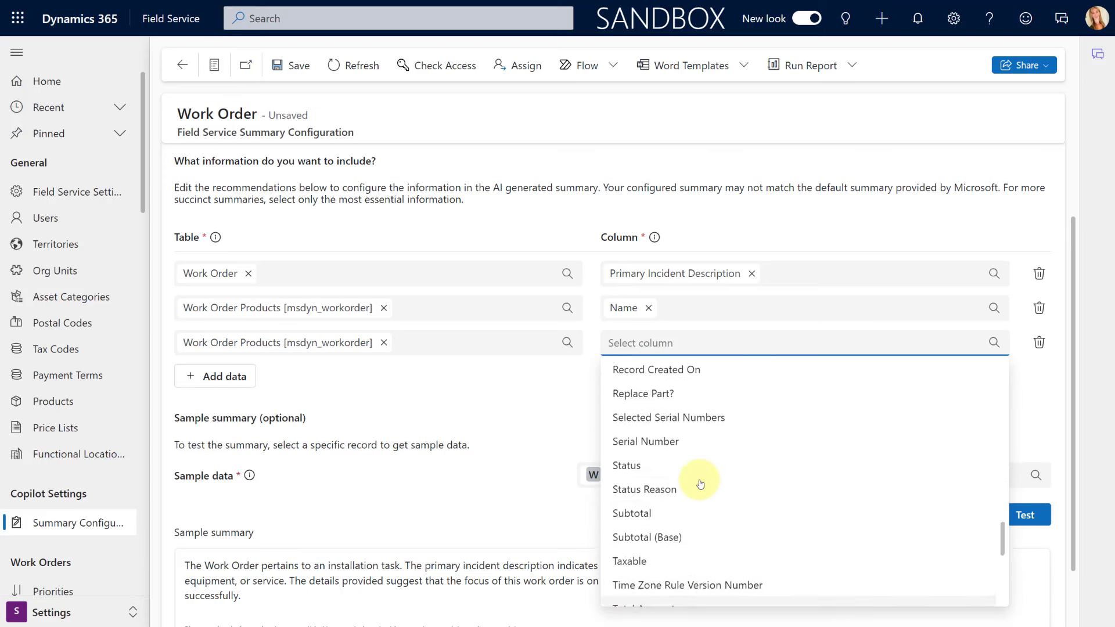
click(657, 476)
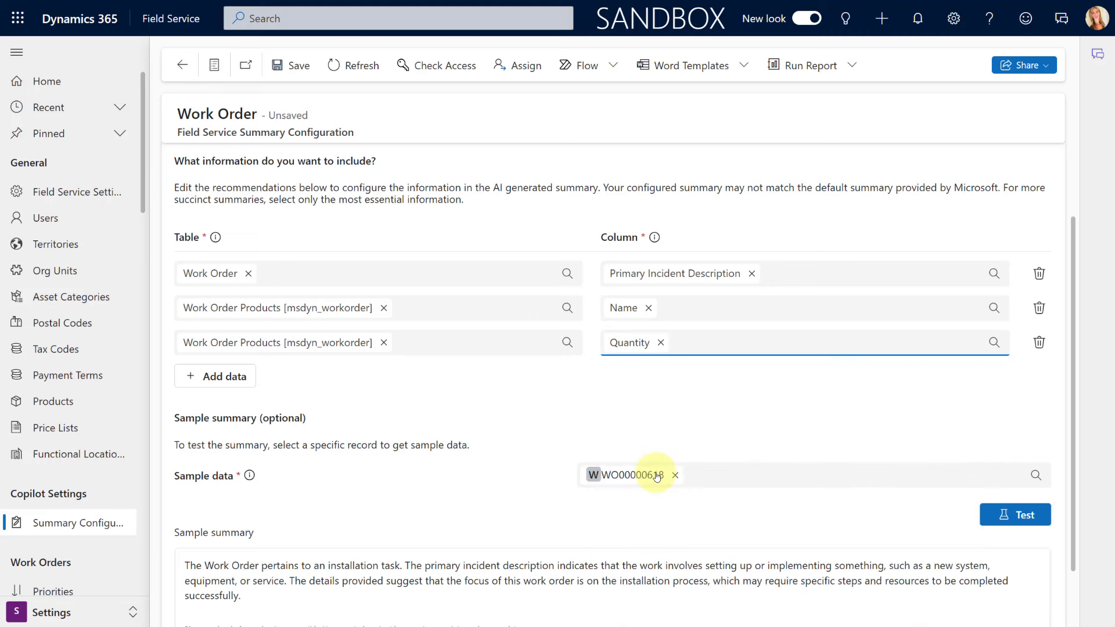
Test the configured summary on the selected sample work order and highlight the product names in the generated sample summary
click(1016, 515)
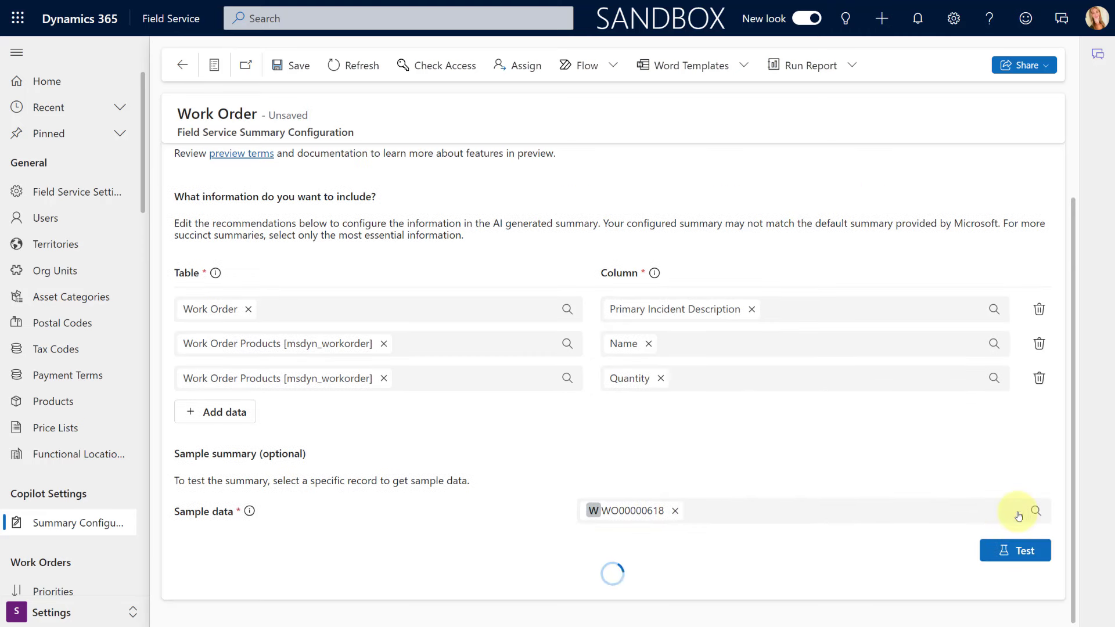
scroll(758, 432, down, 2)
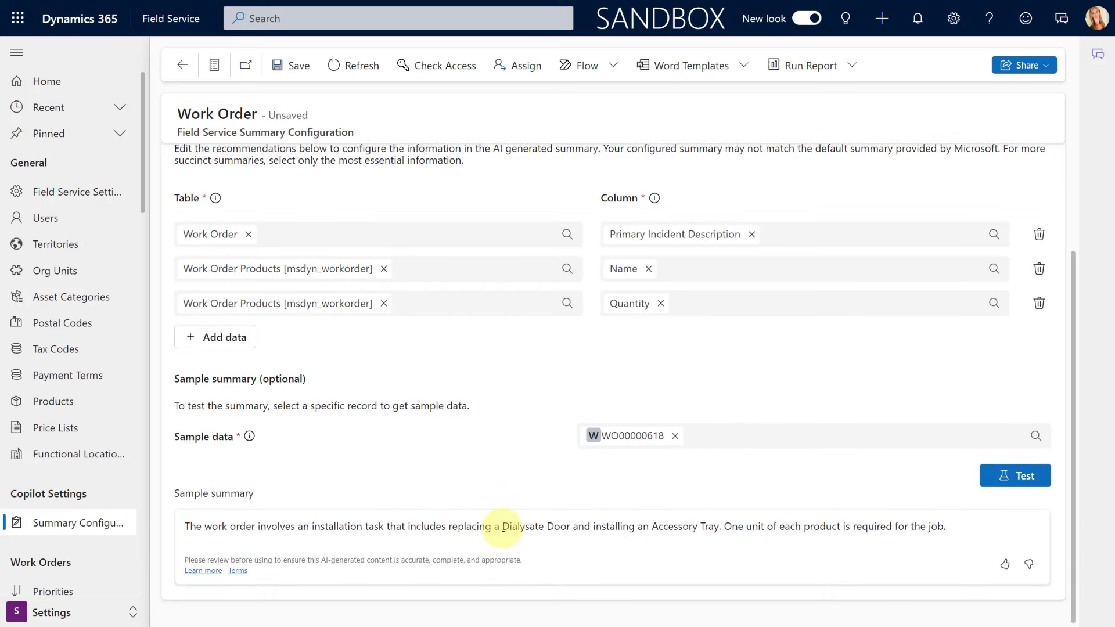
drag(503, 527, 569, 526)
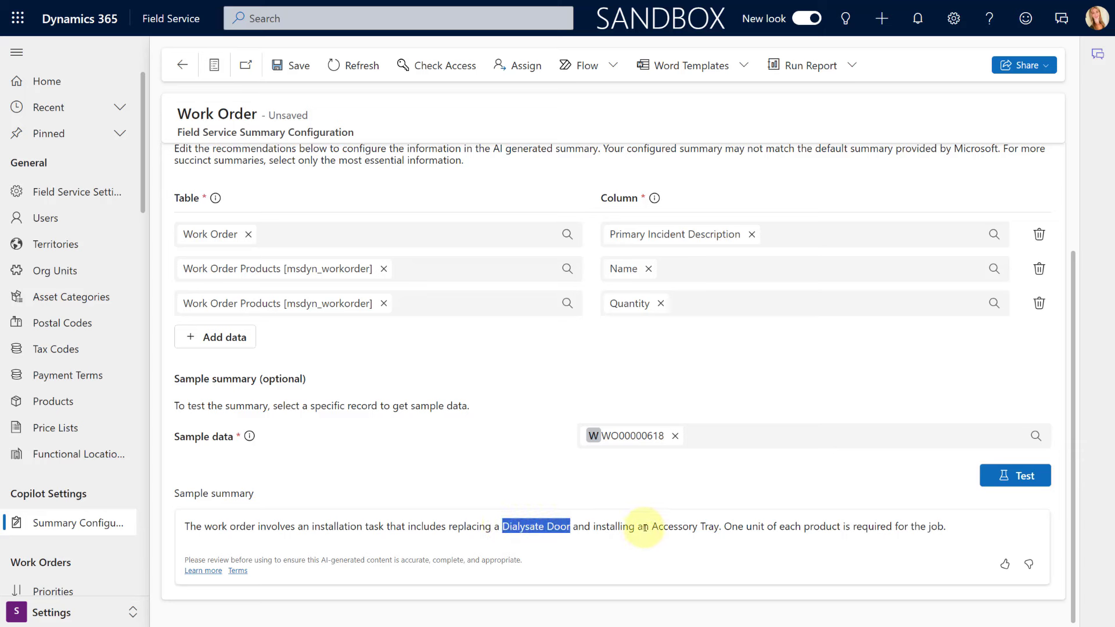
drag(651, 526, 739, 526)
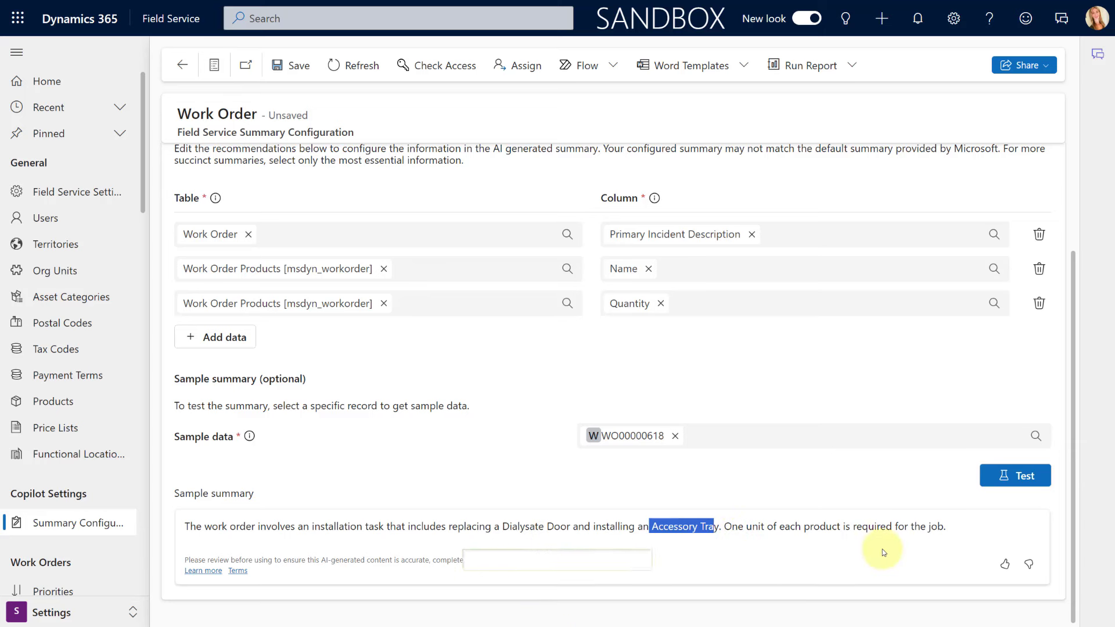
click(622, 401)
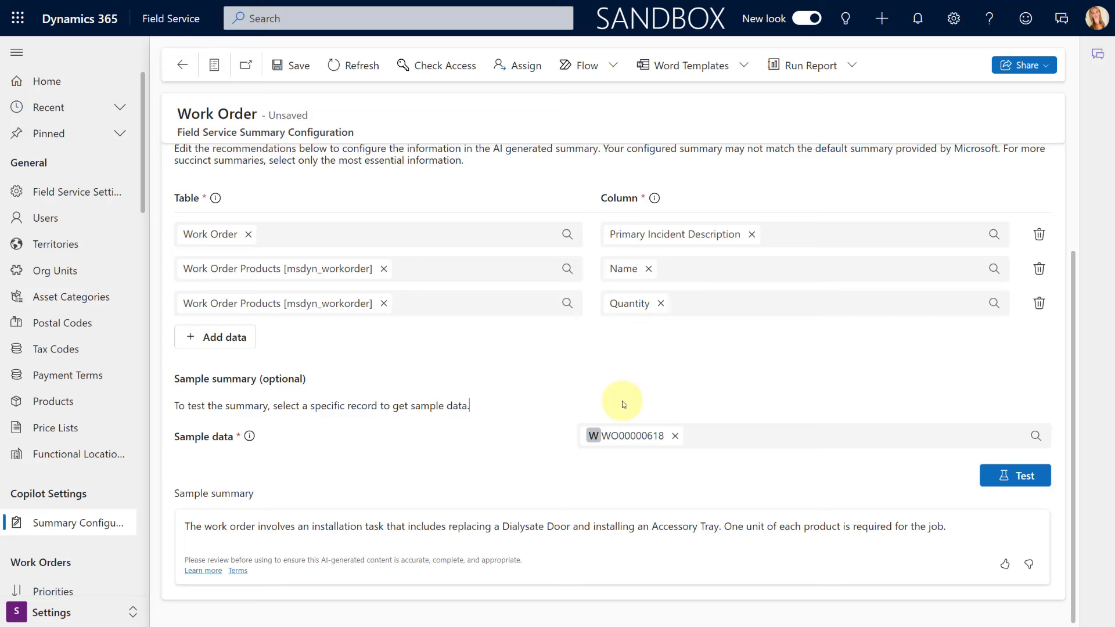
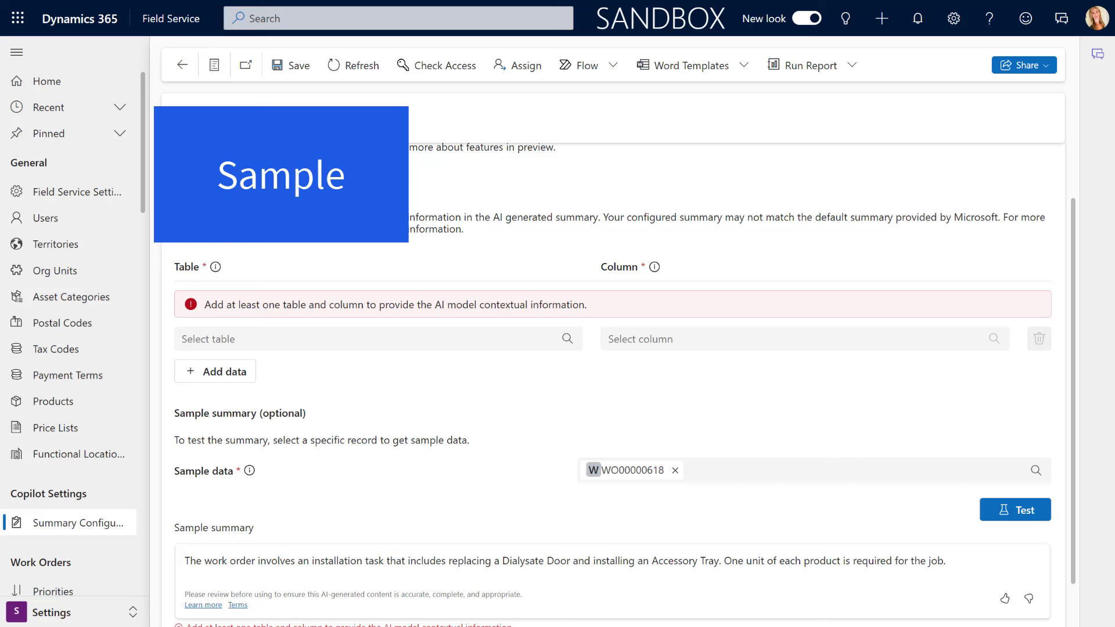
Search the tables directly related to Work Order for samples and clear the search
click(249, 339)
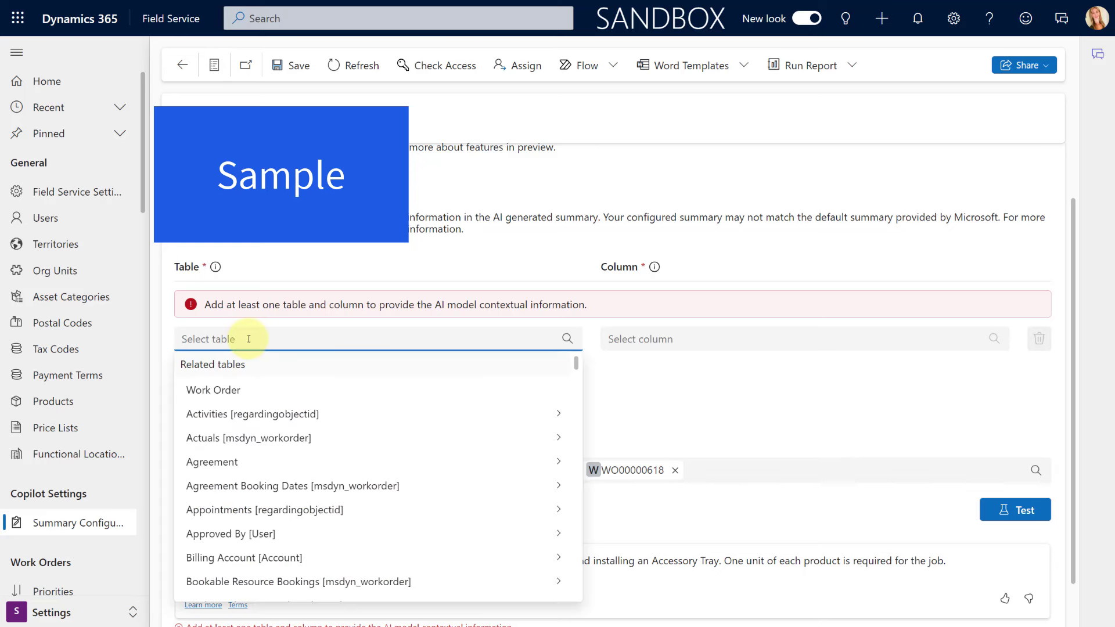
text(samp;)
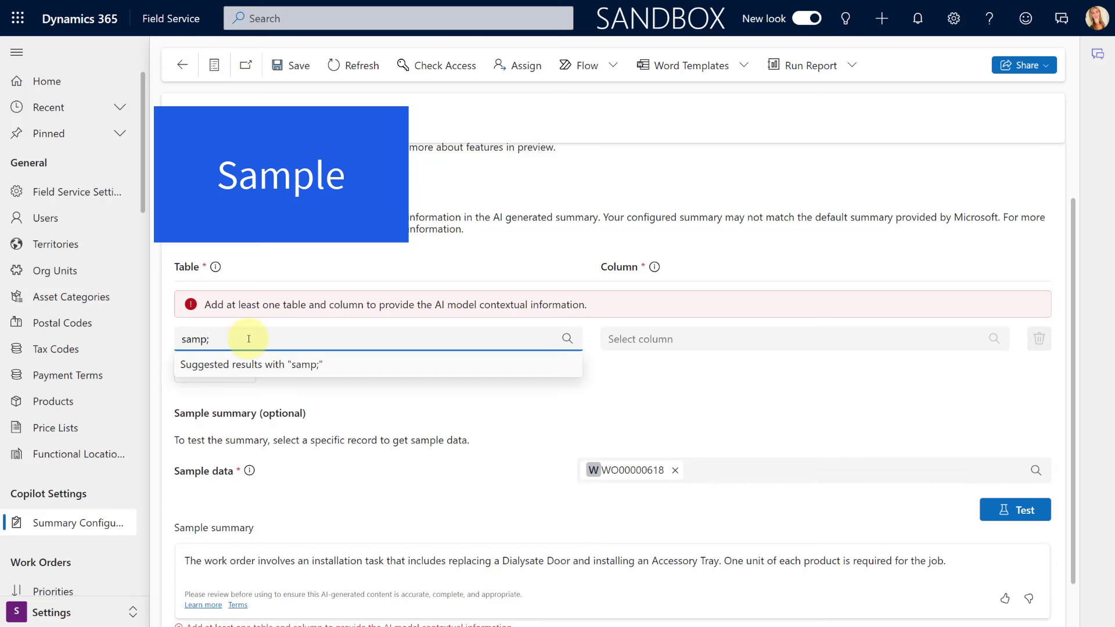
key(BackSpace)
text(les)
drag(220, 339, 149, 339)
key(BackSpace)
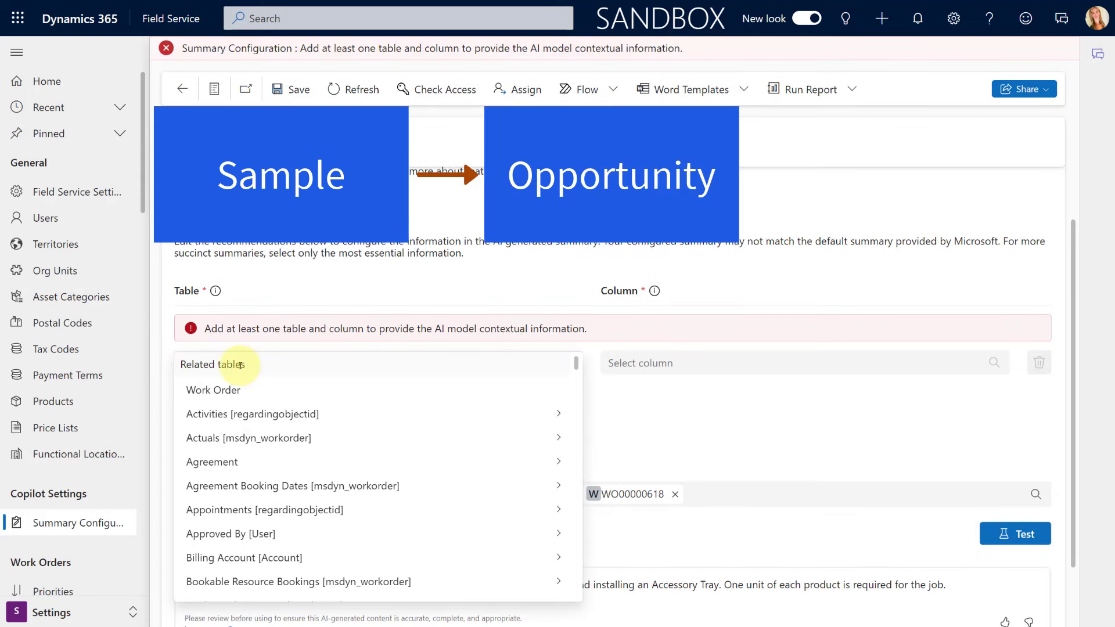
click(623, 411)
Set the empty data row to the Samples [ski_opportunity] table, reached through Opportunity, with Description as its column
click(316, 361)
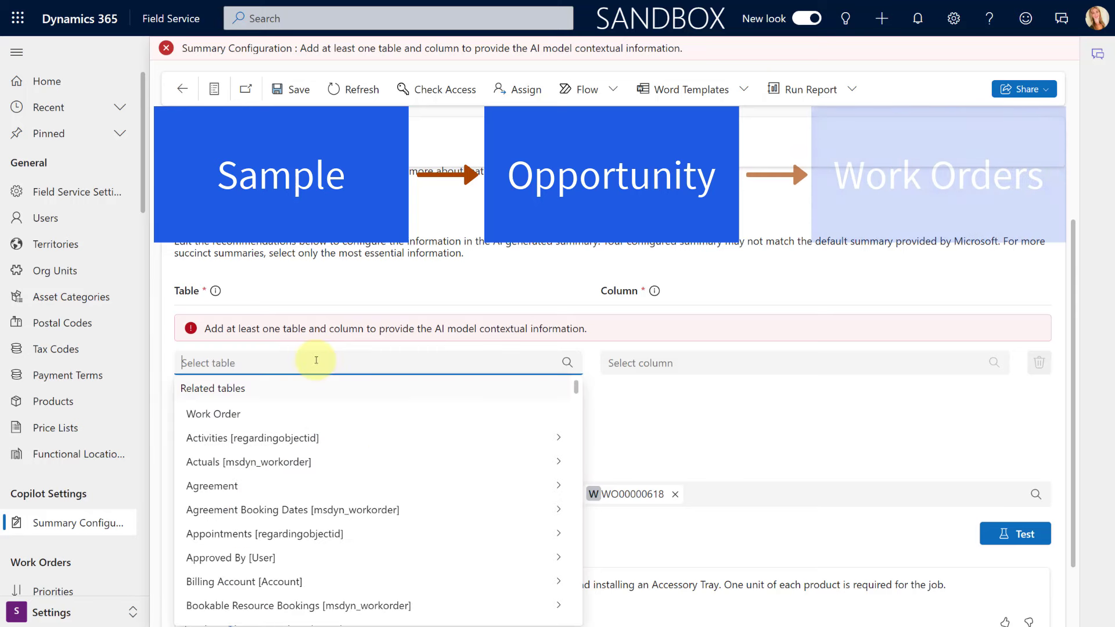
text(oppor)
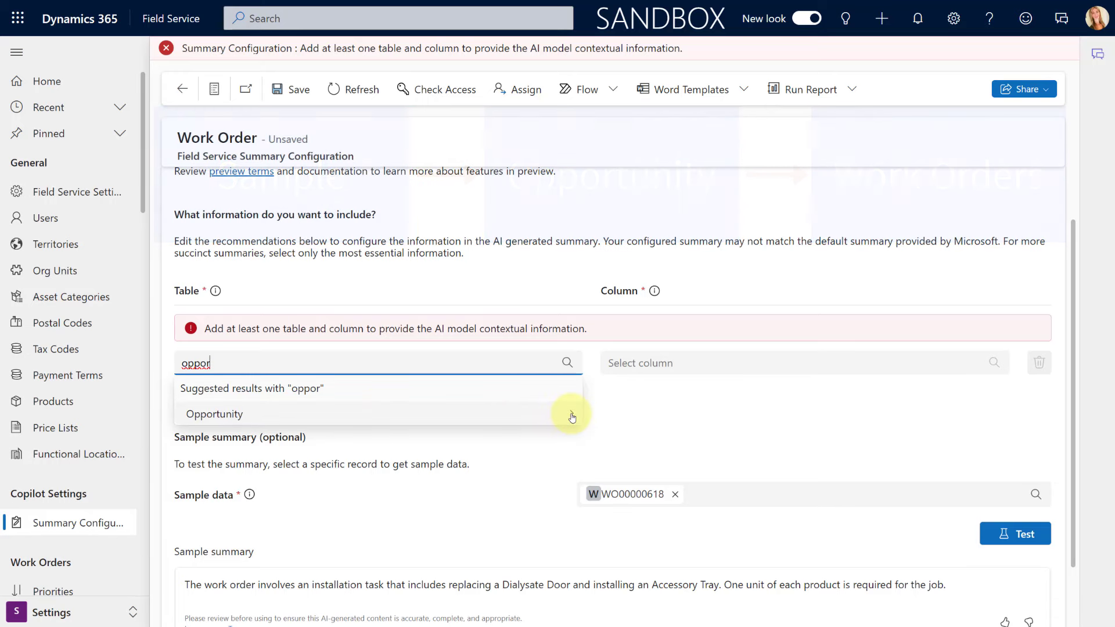
click(572, 415)
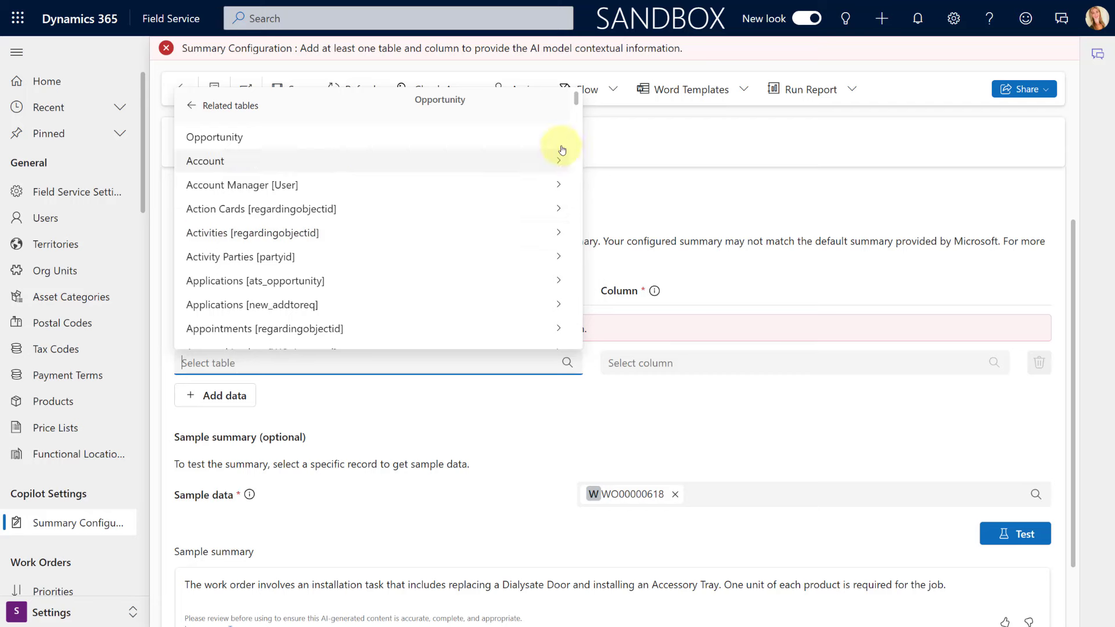
drag(578, 98, 561, 295)
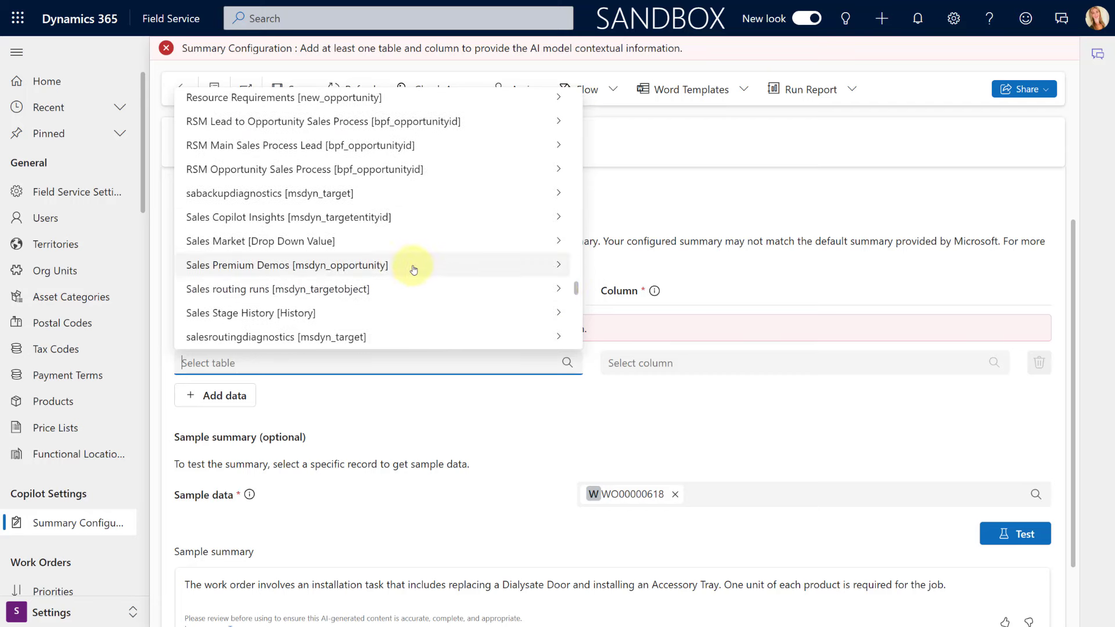
scroll(398, 267, down, 2)
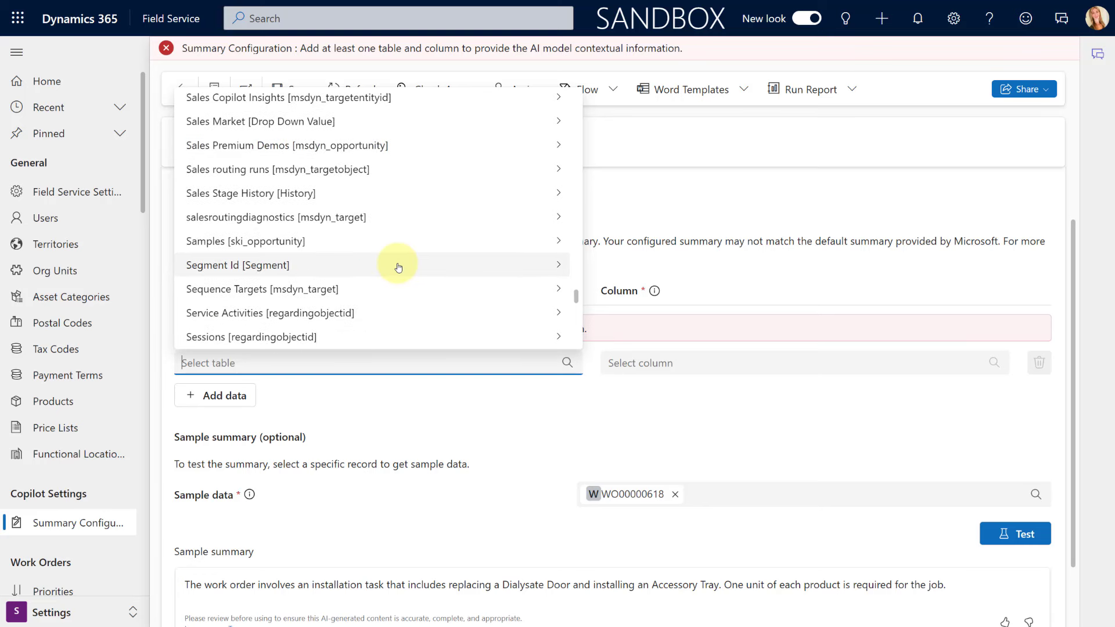
scroll(398, 267, up, 2)
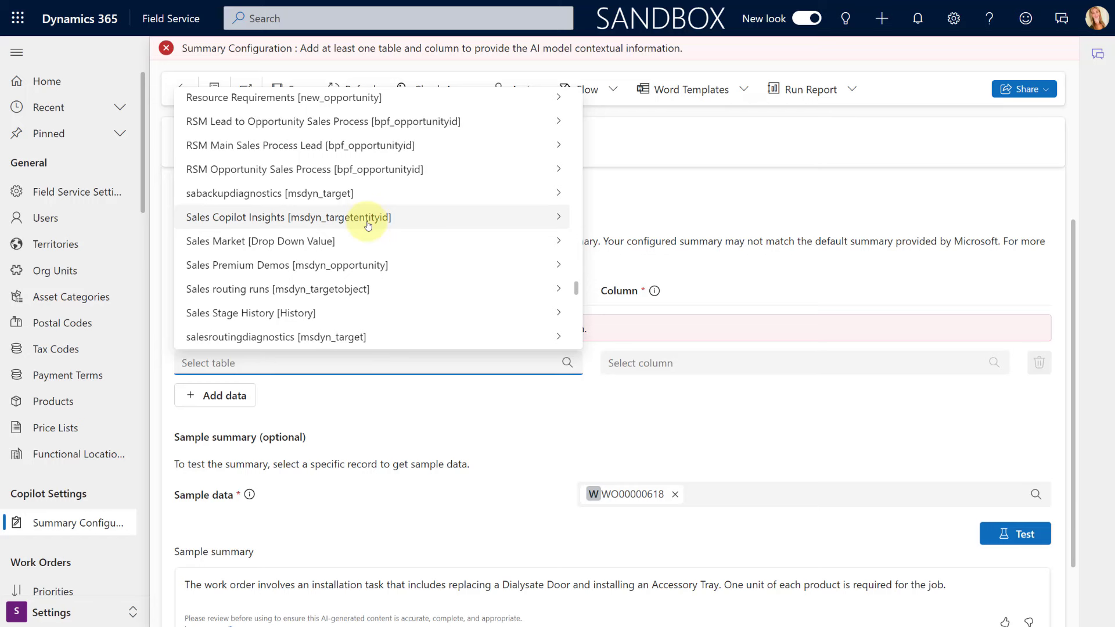
text(samp)
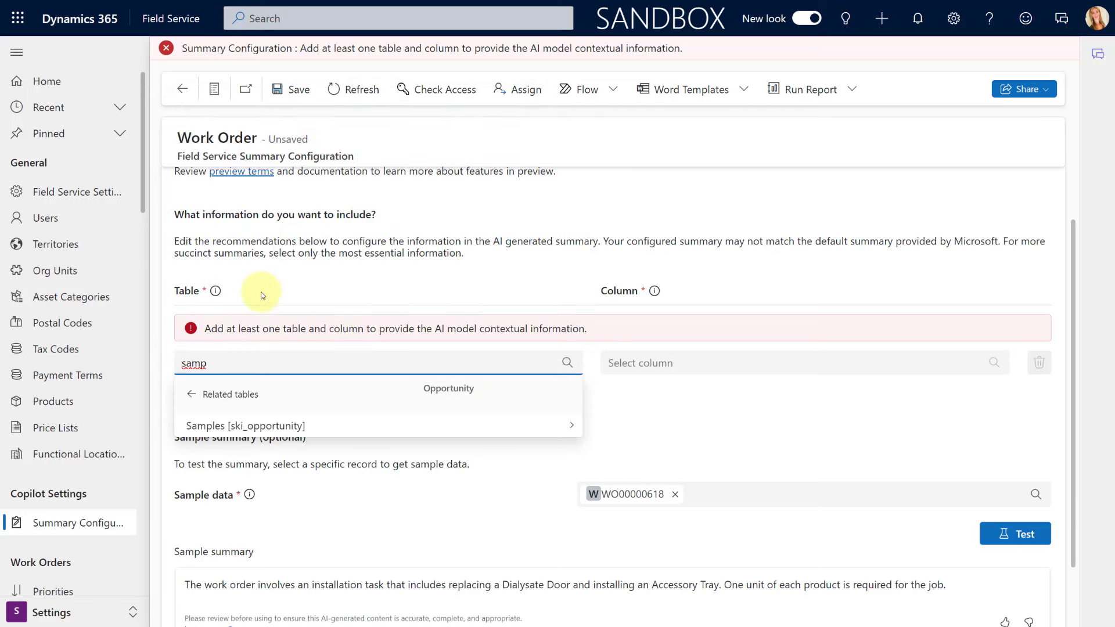
click(237, 425)
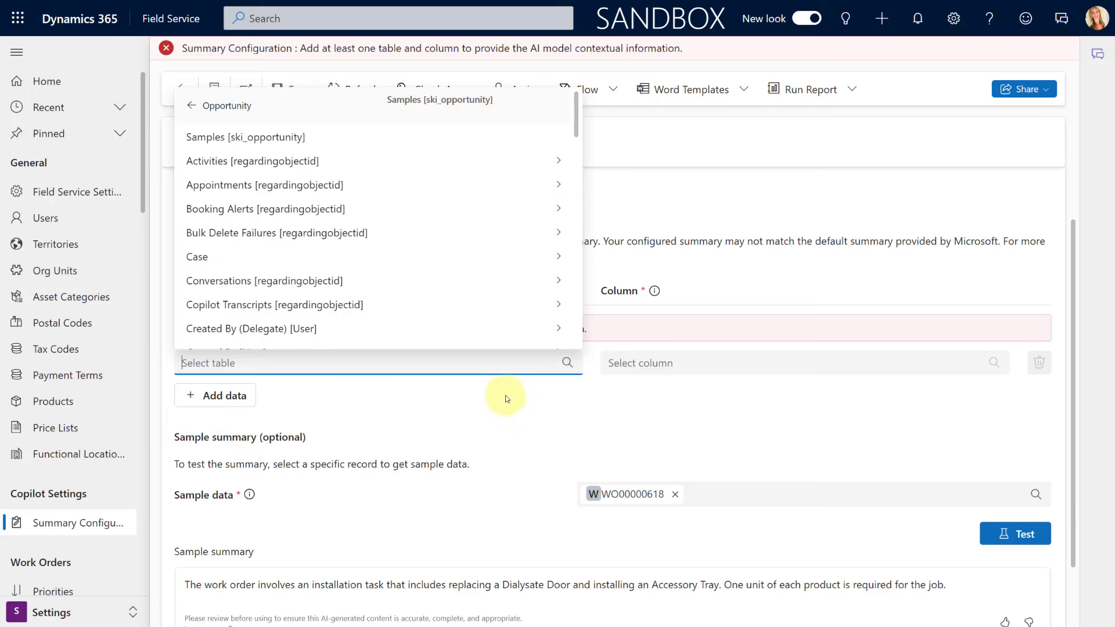
click(210, 142)
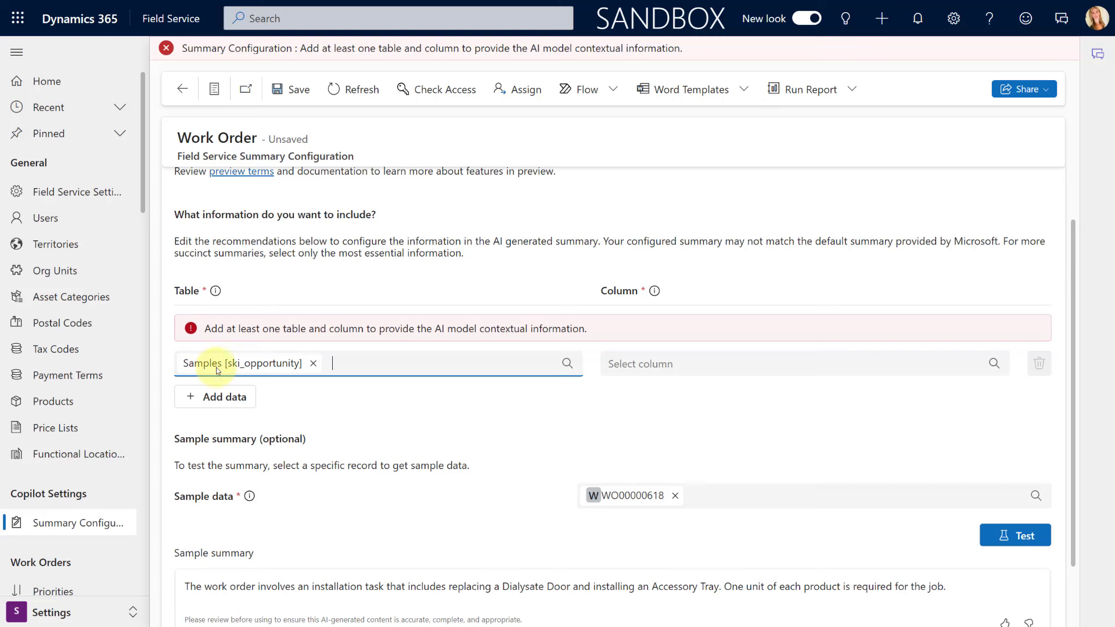
click(641, 364)
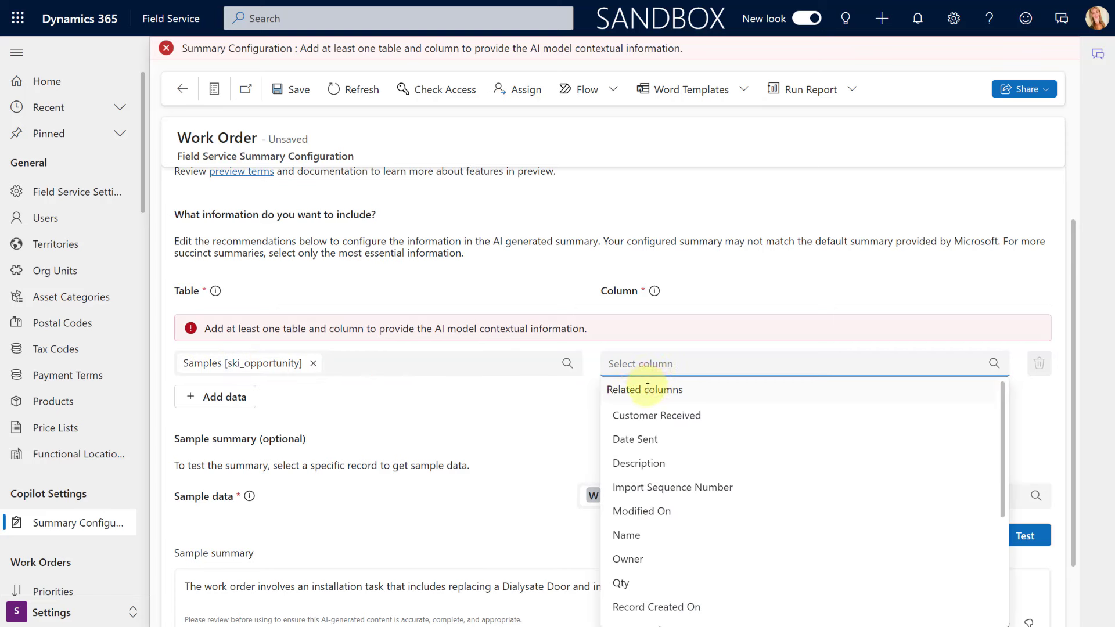
click(655, 464)
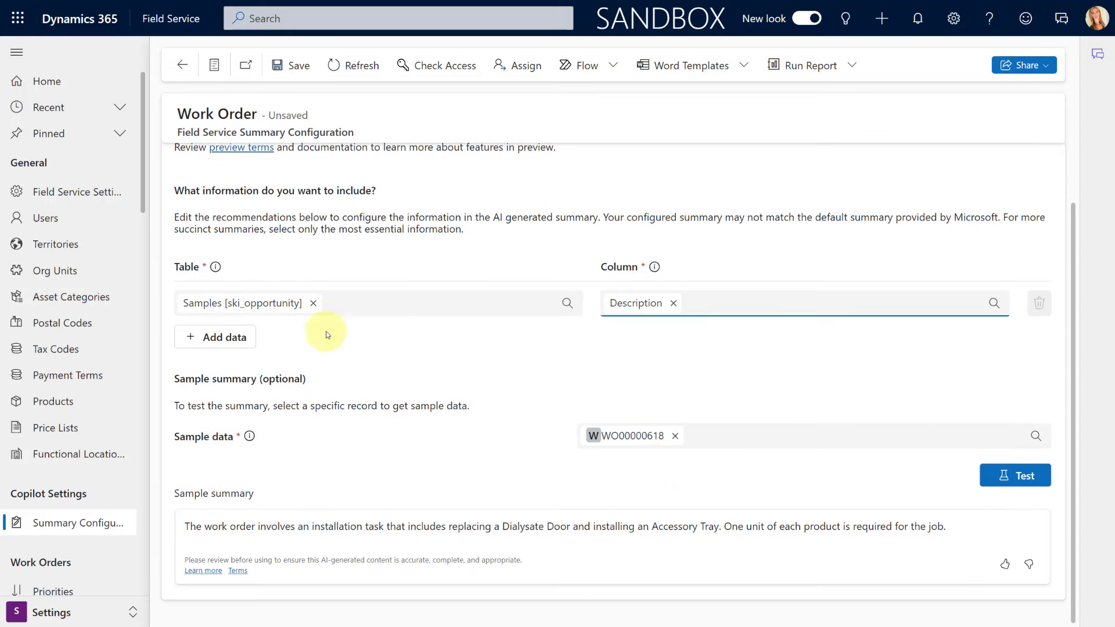
Add a second data row for the Samples [ski_opportunity] table, reached through Opportunity, with Name as its column
click(225, 338)
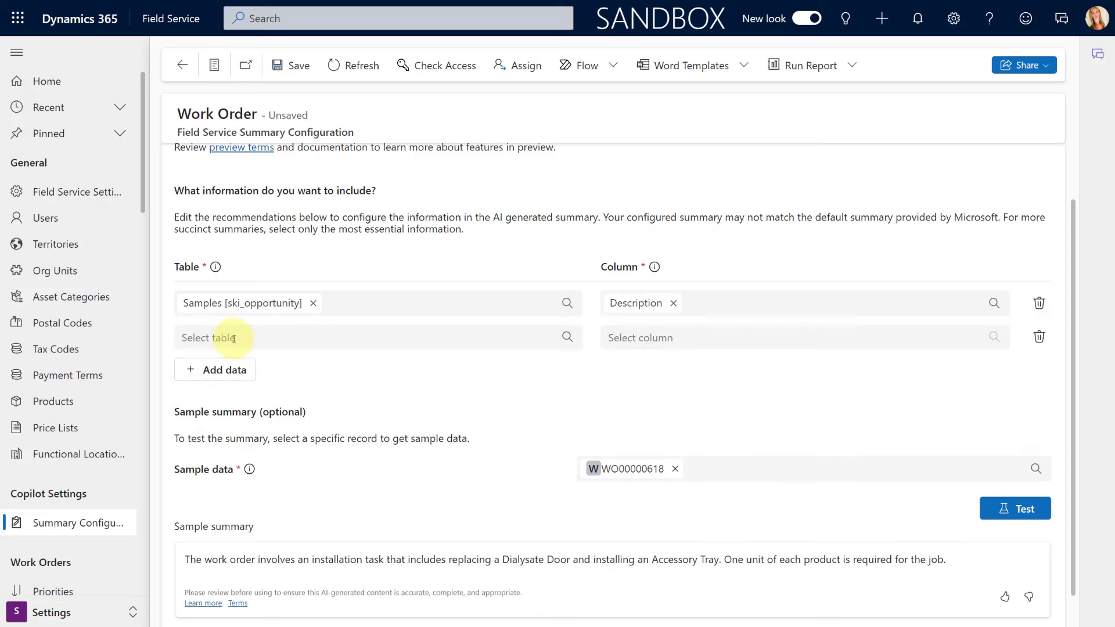
click(233, 338)
text(opp)
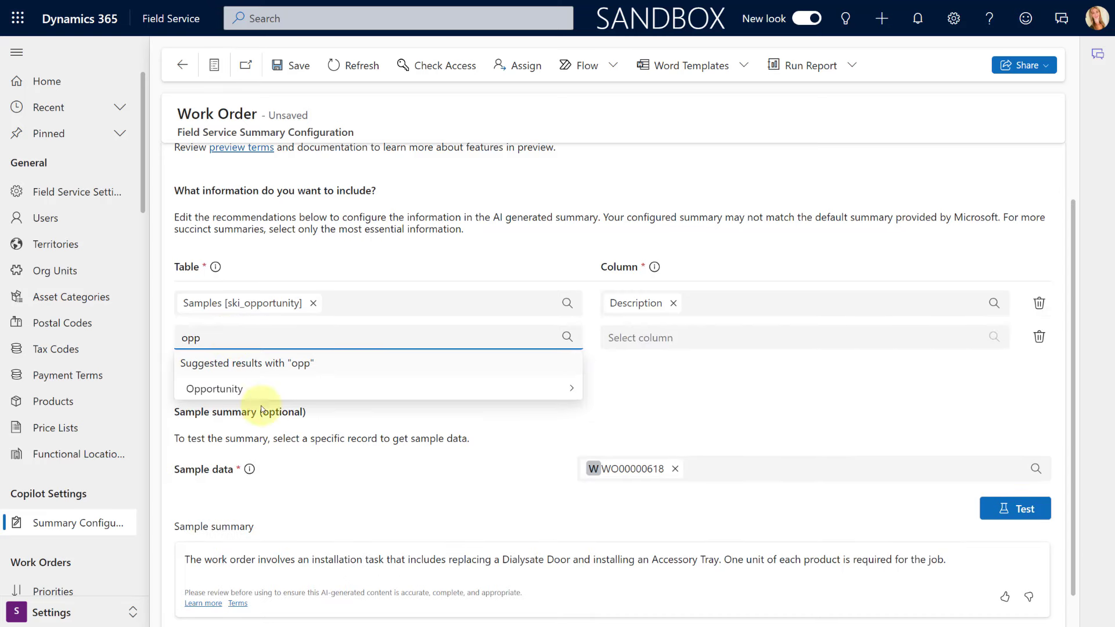
click(573, 388)
text(sample)
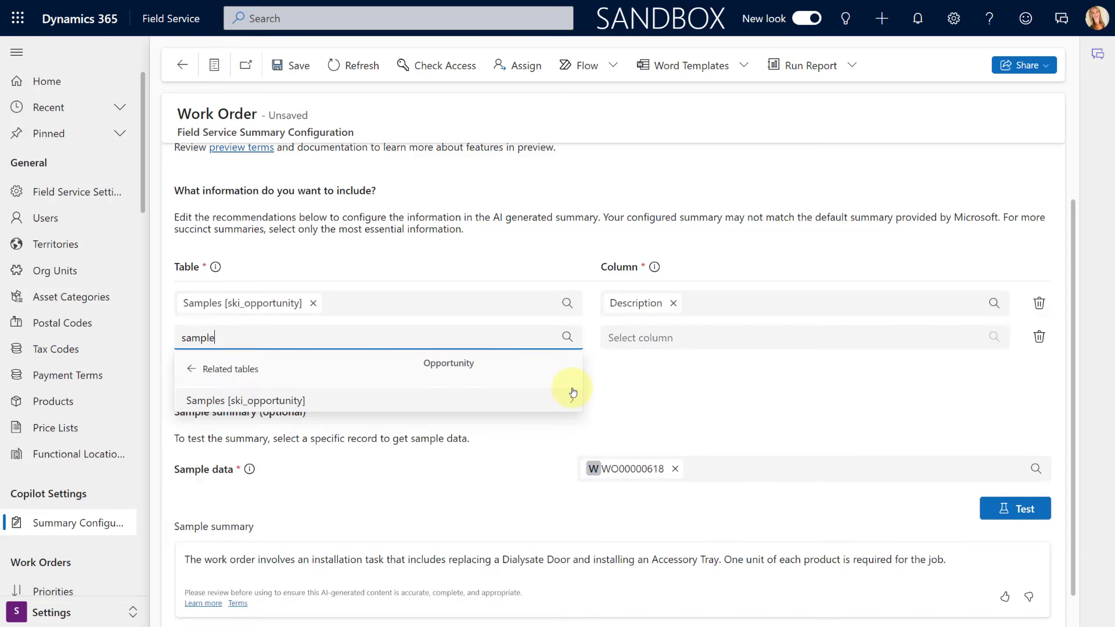
click(462, 404)
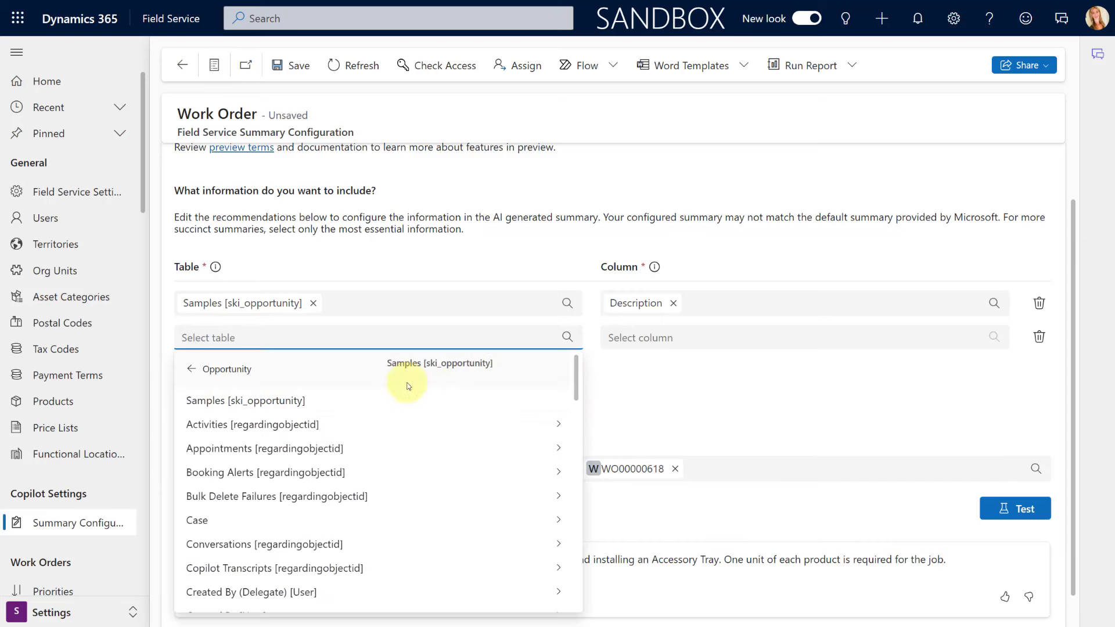
click(238, 396)
click(704, 336)
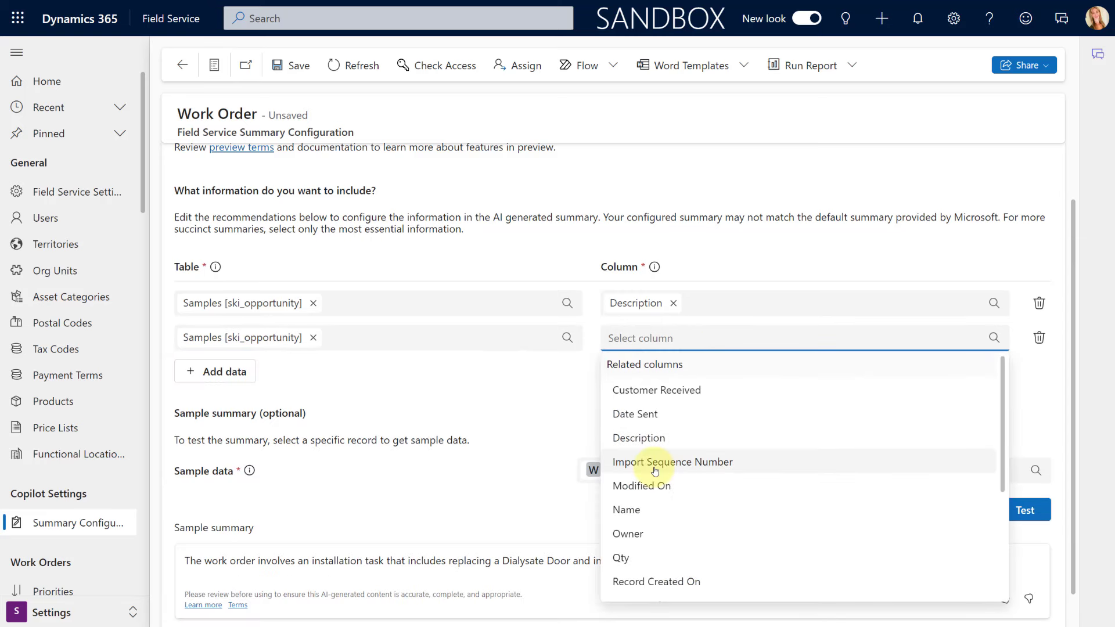
click(639, 512)
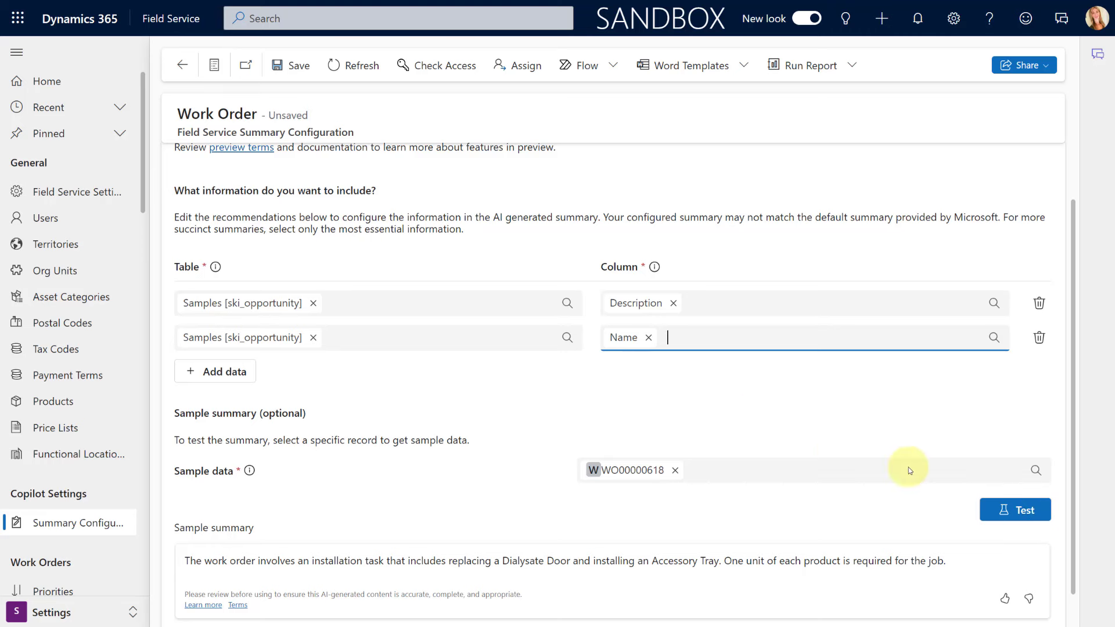
Test the two-row summary on the selected work order and highlight the generated text following the sample pump sentence
scroll(747, 406, down, 1)
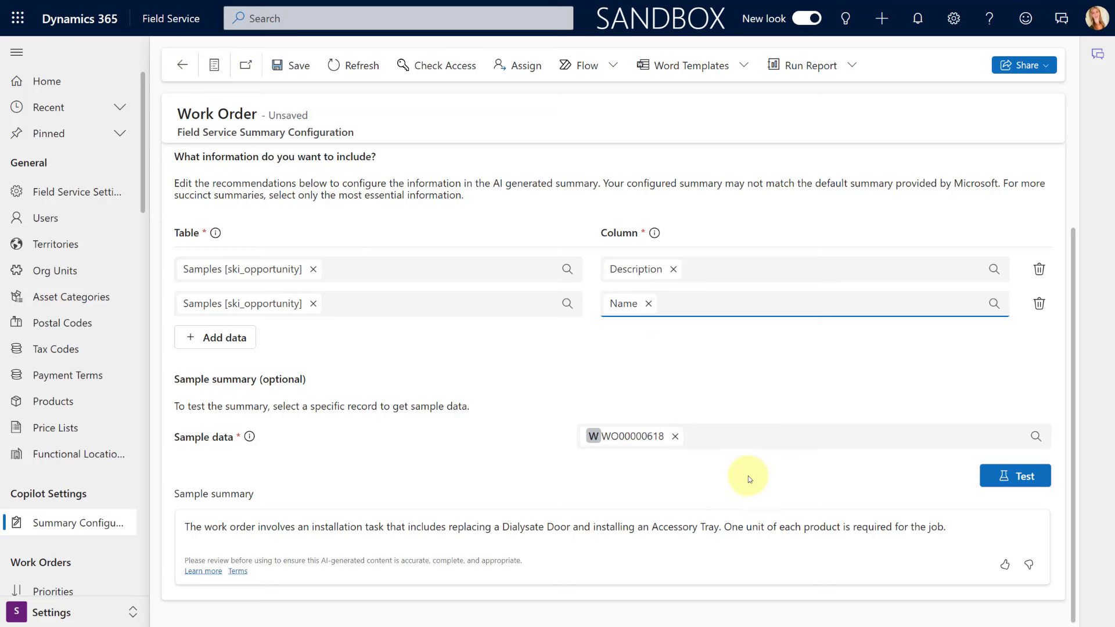
click(1040, 472)
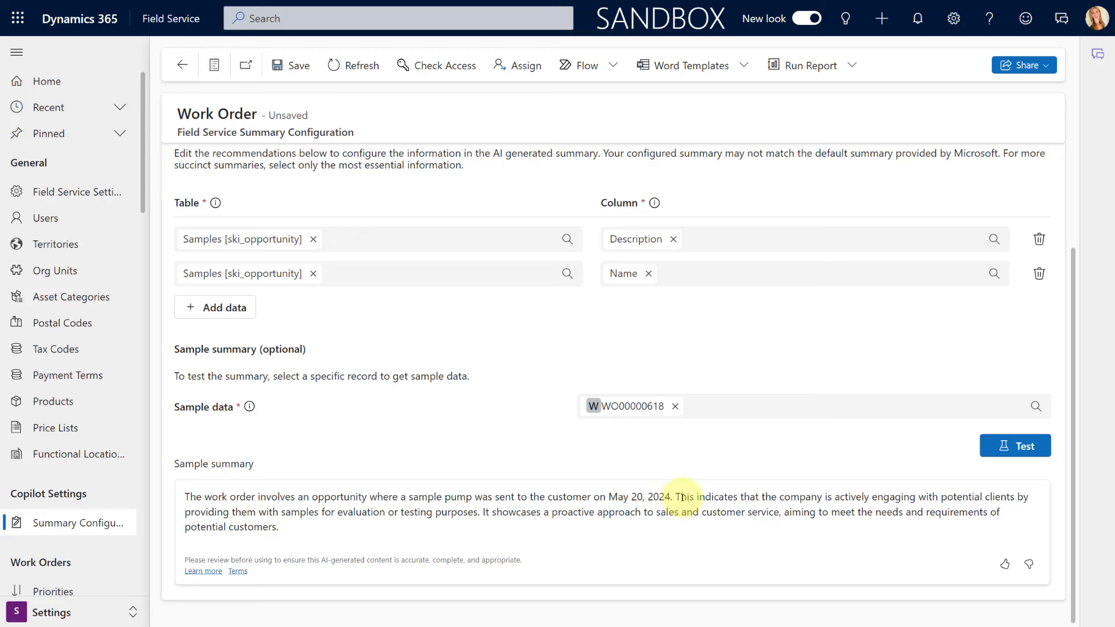
drag(675, 498, 1043, 519)
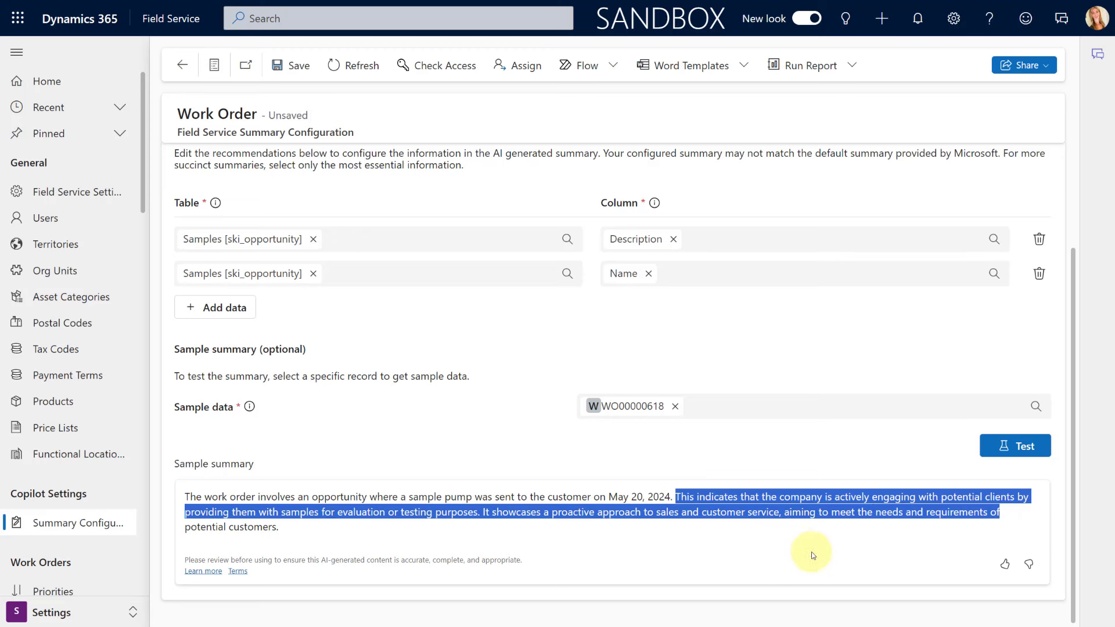
click(786, 546)
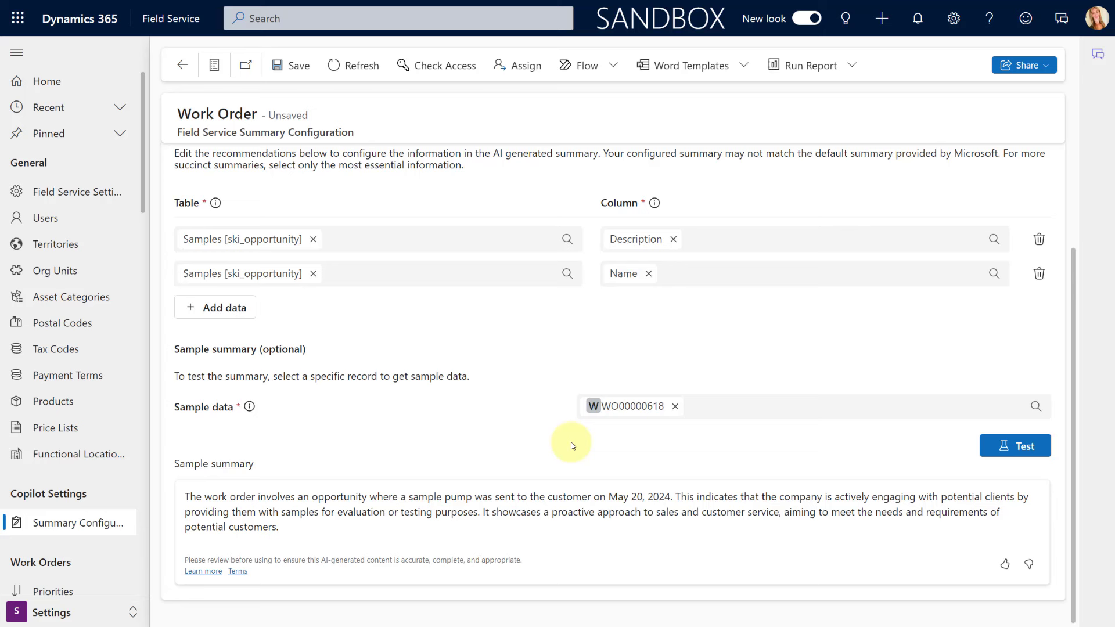
Add a third data row for the Work Order's directly related Freight Notes [regardingobjectid] table, with Subject as its column
click(238, 313)
click(236, 307)
click(236, 307)
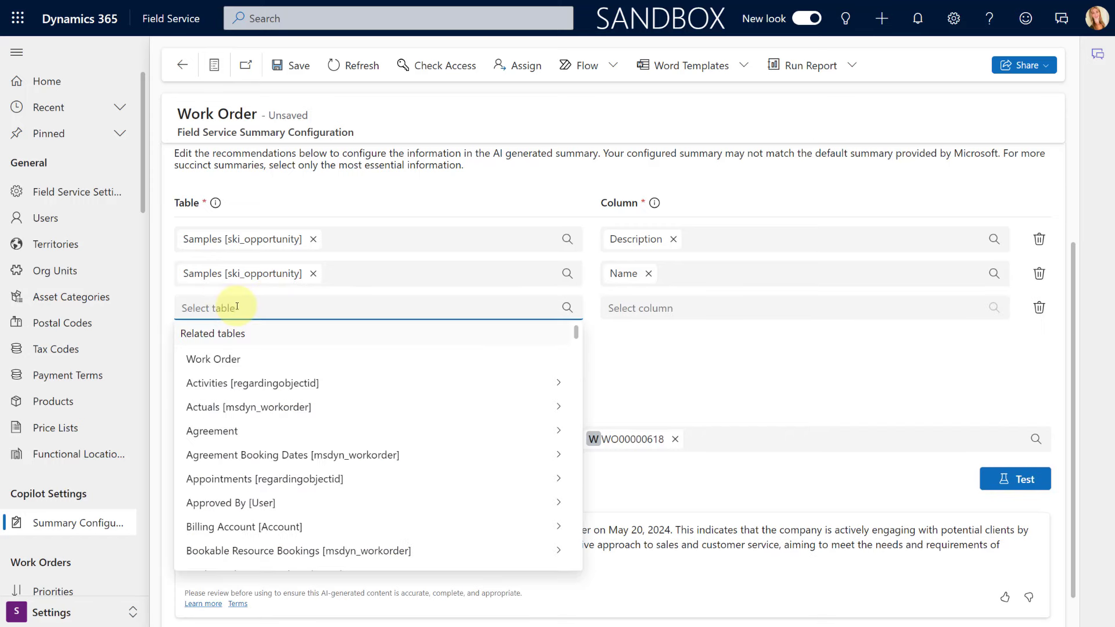
text(freigh)
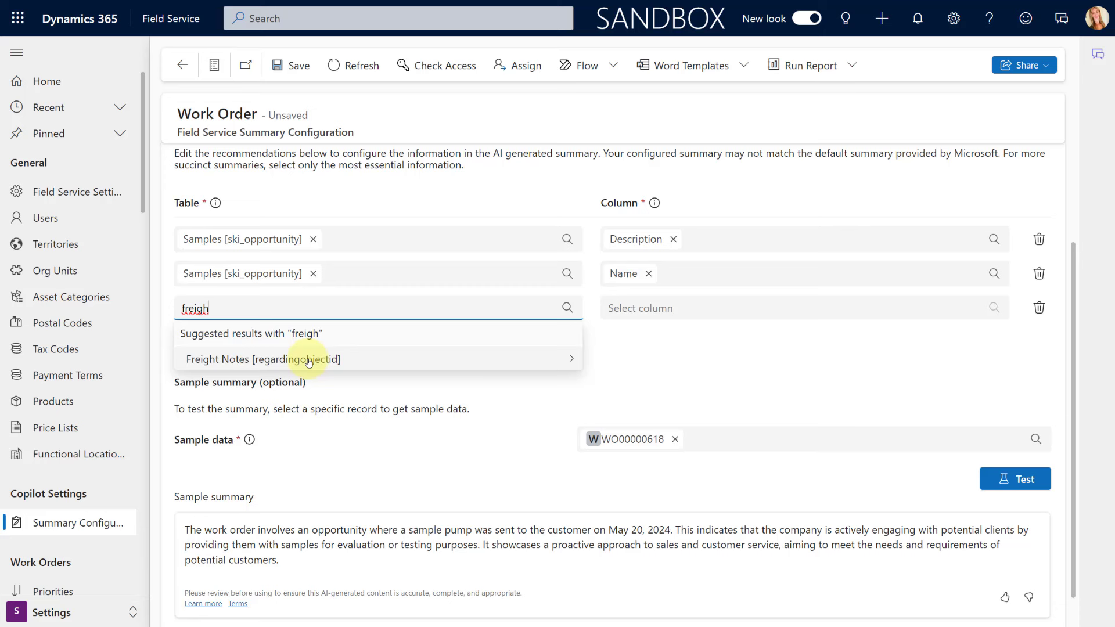
click(308, 361)
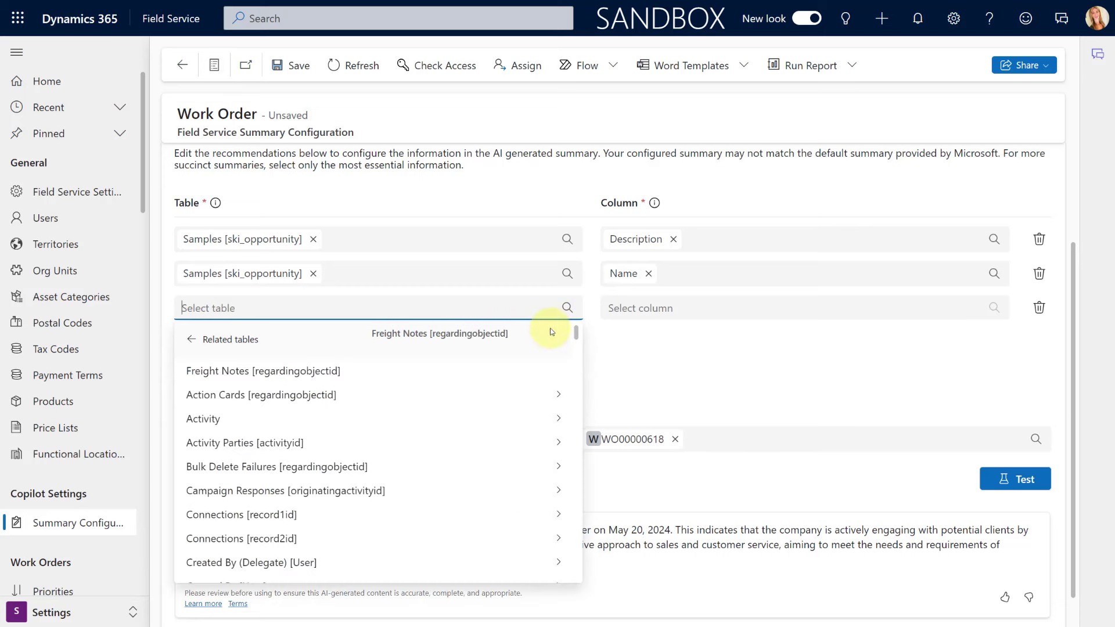
click(317, 375)
click(662, 309)
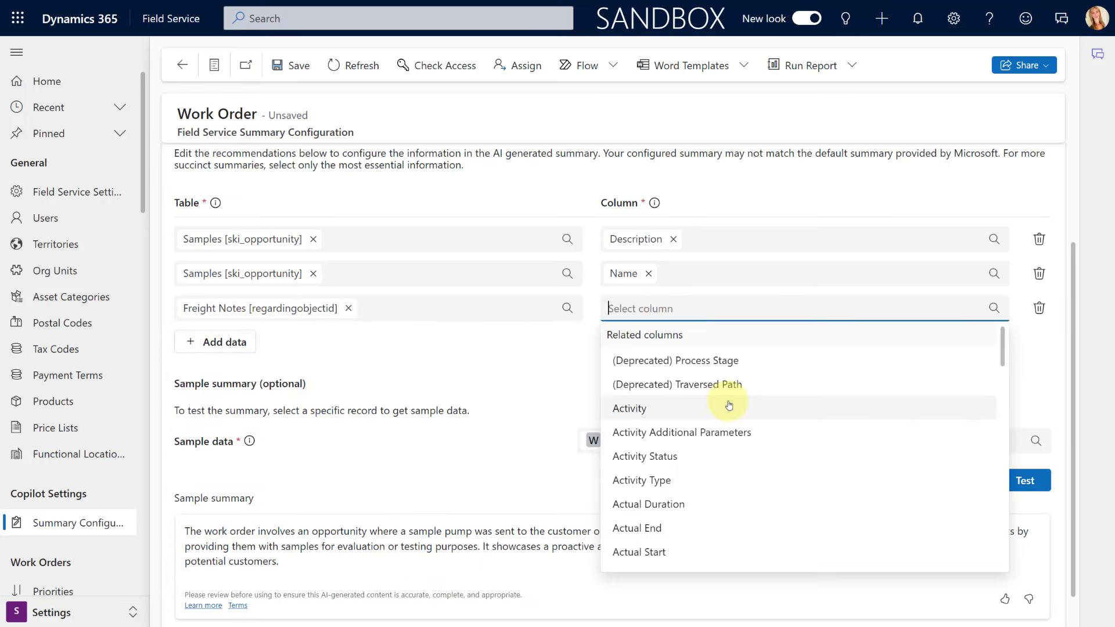
scroll(729, 405, down, 6)
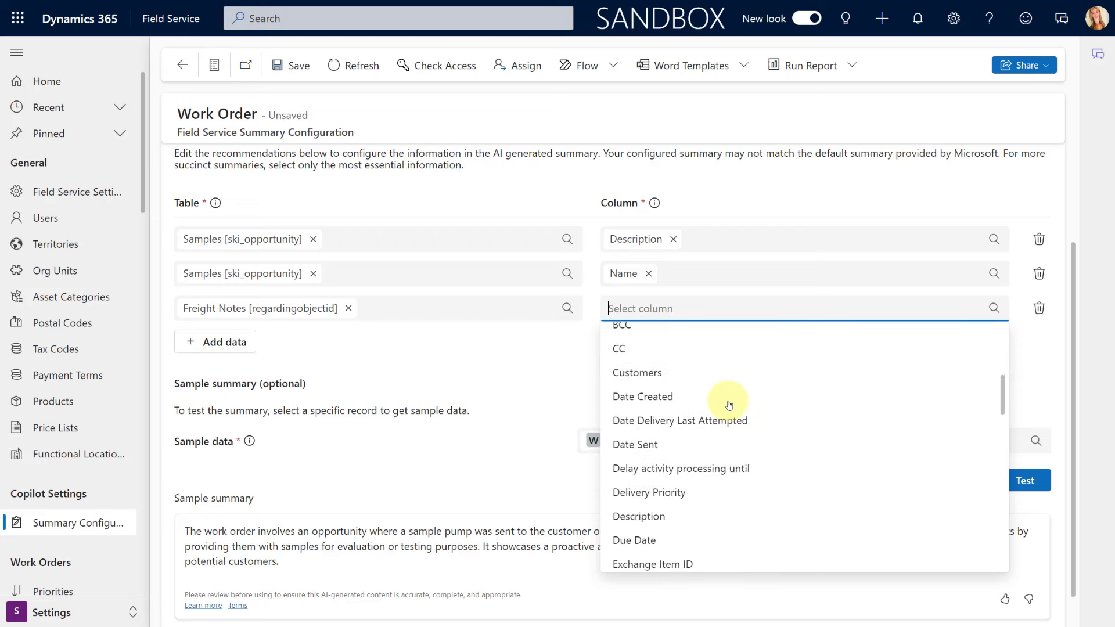
scroll(729, 405, down, 1)
text(sub)
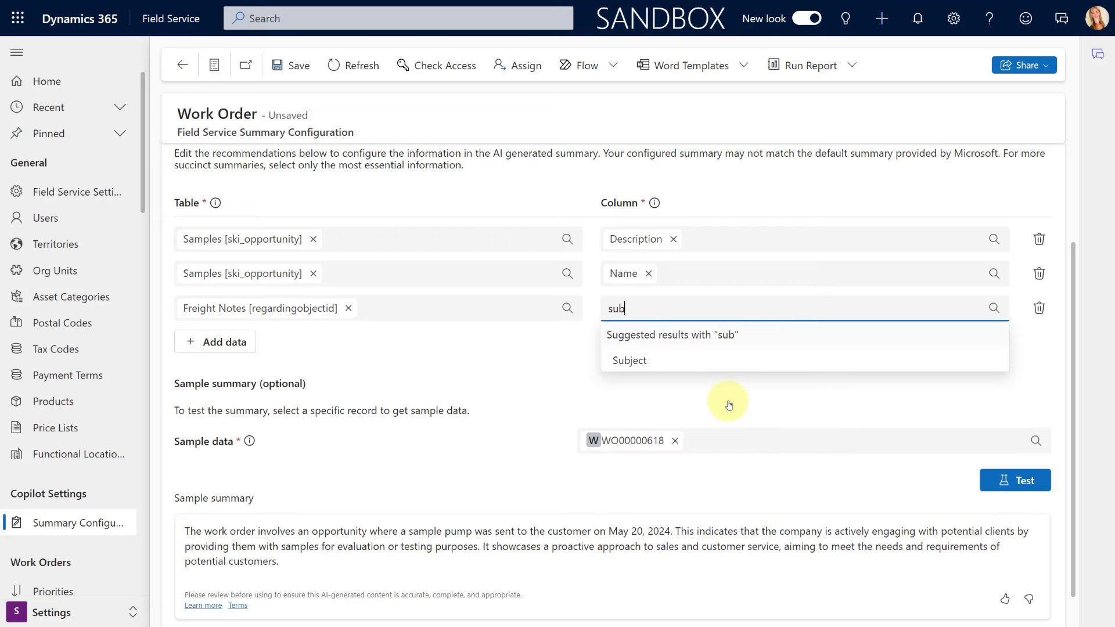
click(675, 359)
Test the summary with the Freight Notes row included and review the generated sample summary
click(1000, 474)
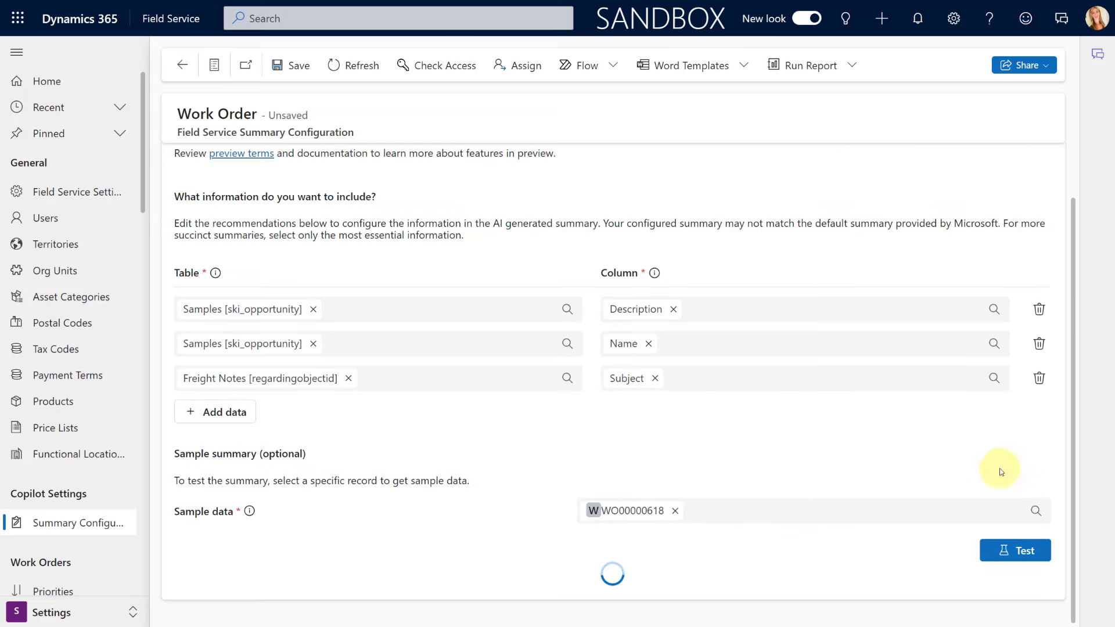
scroll(706, 427, down, 2)
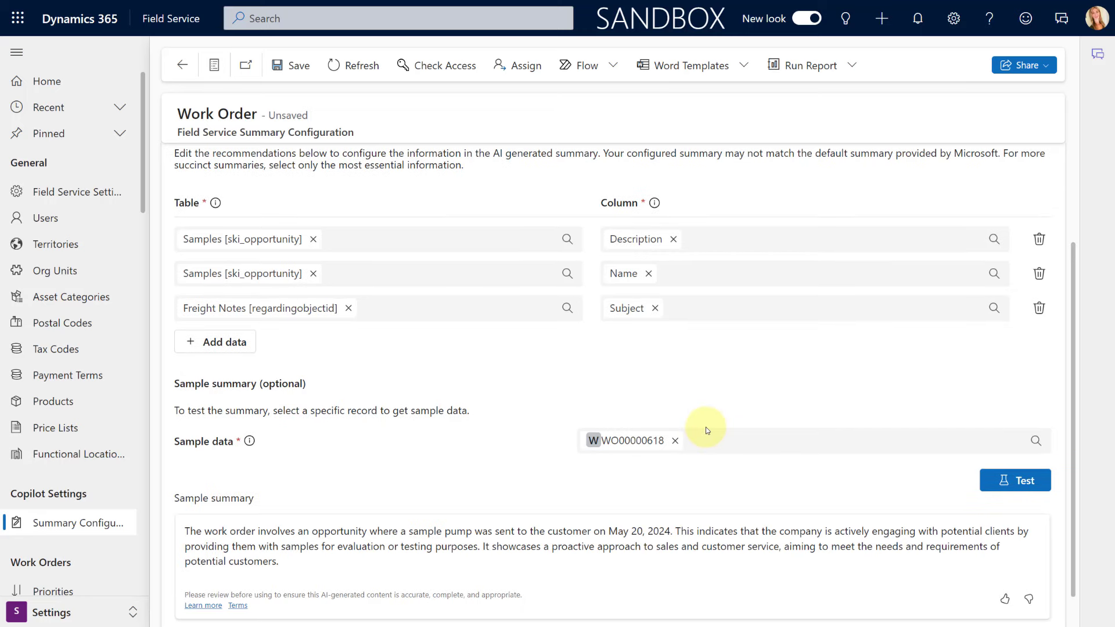
scroll(707, 430, down, 1)
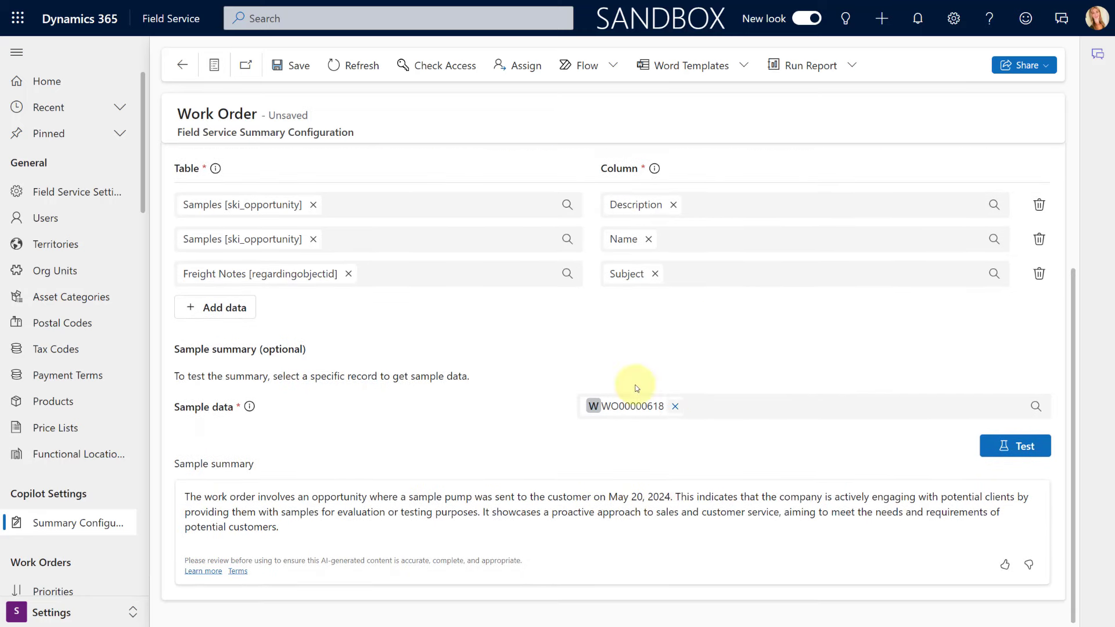
Add a fourth data row for the Freight Notes [regardingobjectid] table, reached through Opportunity, with Subject as its column
click(225, 306)
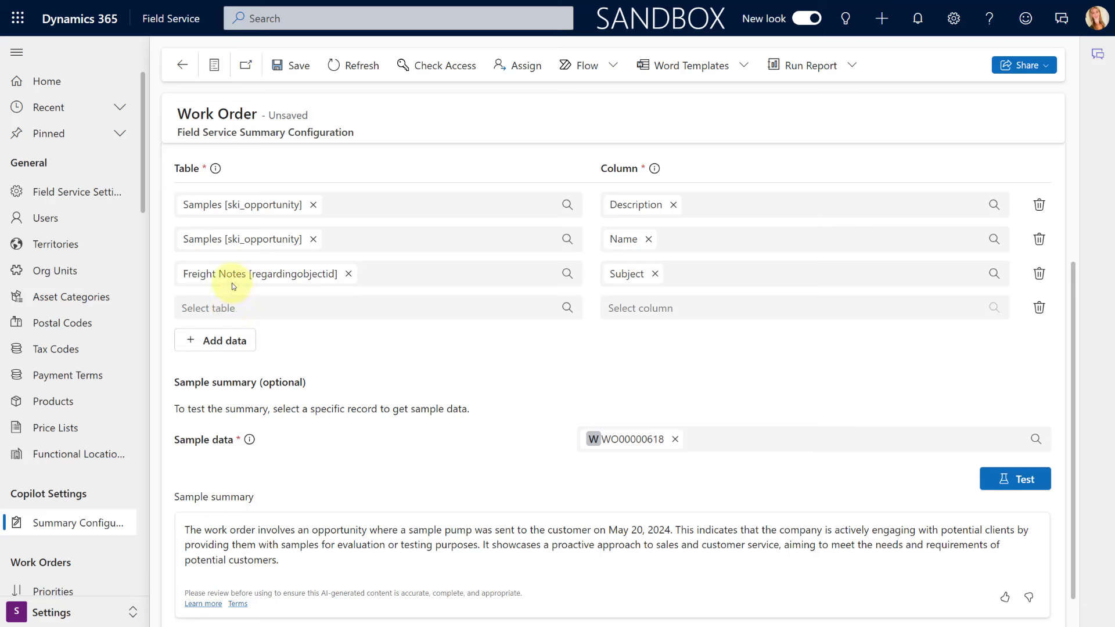
click(313, 308)
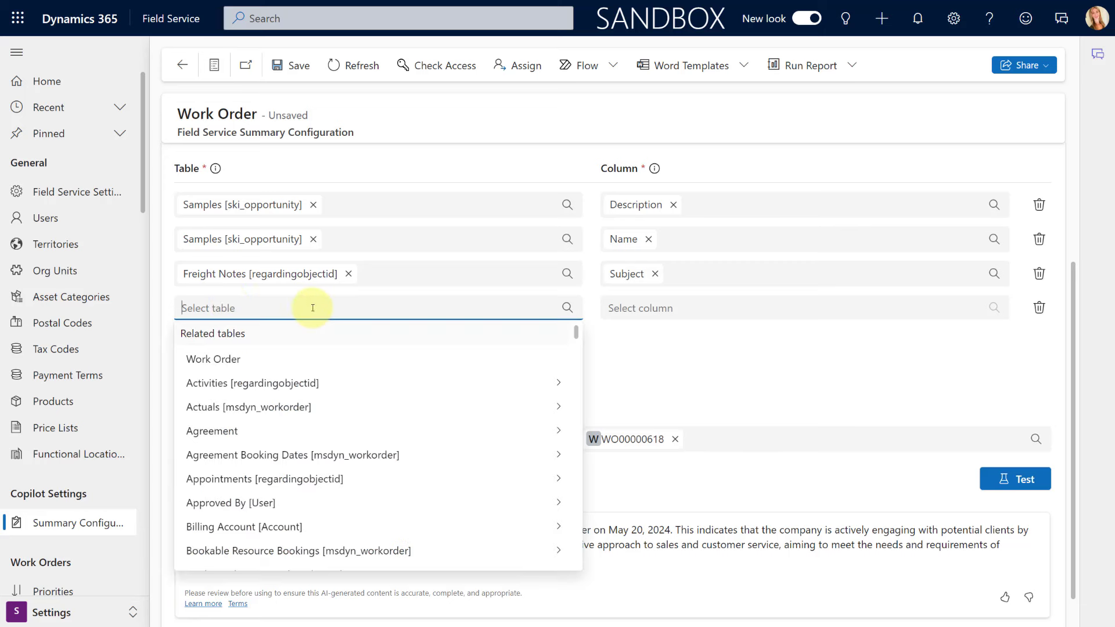
text(op)
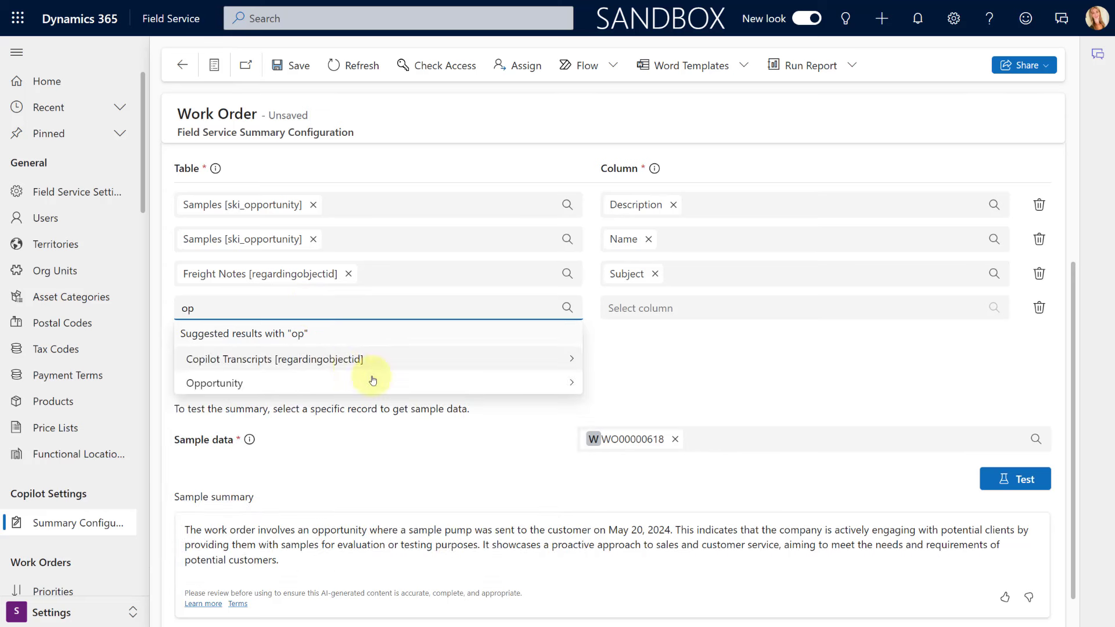
click(571, 385)
text(freig)
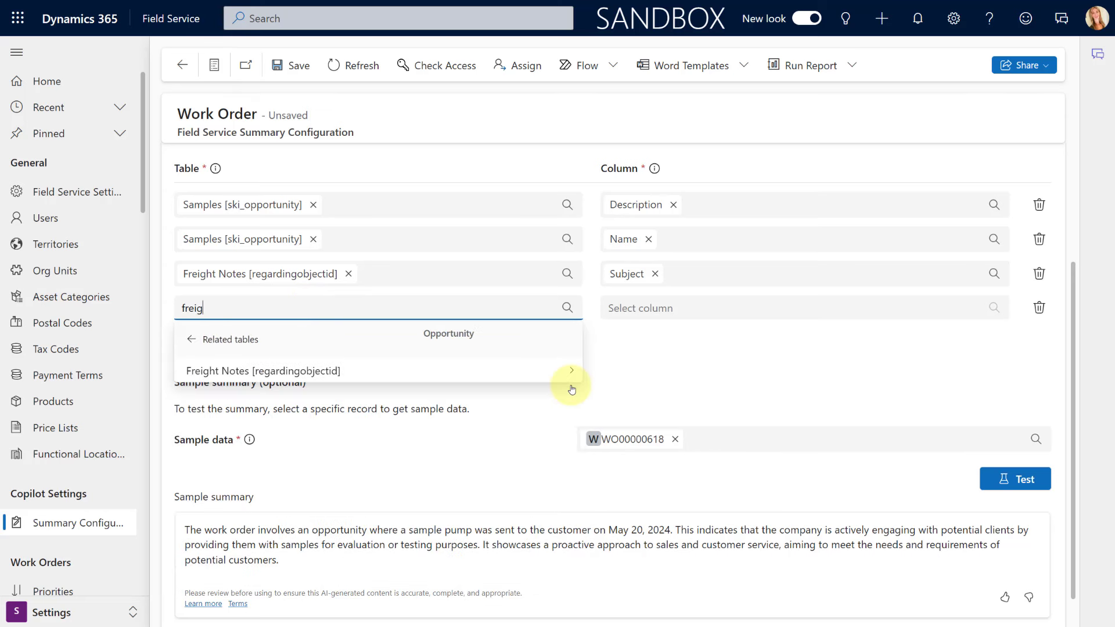
click(438, 377)
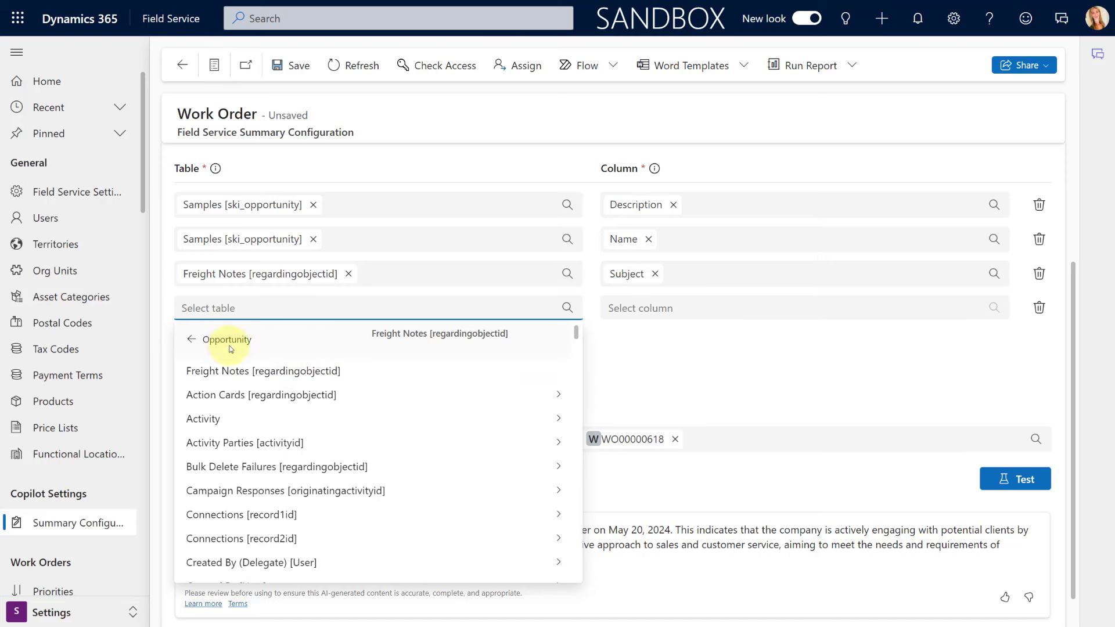
click(242, 372)
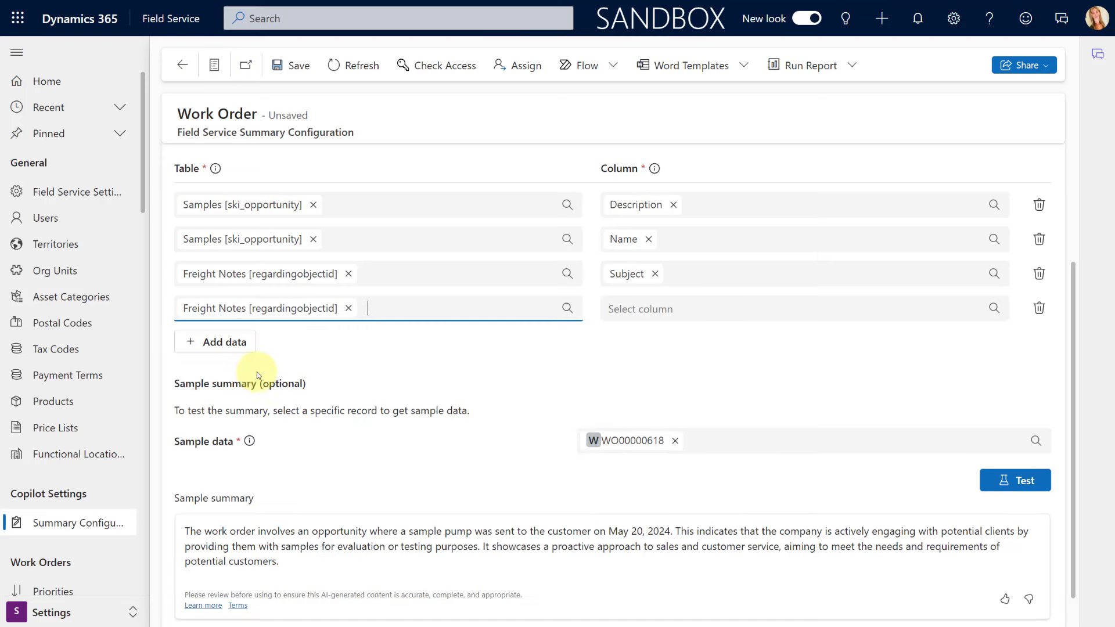
click(697, 310)
text(subj)
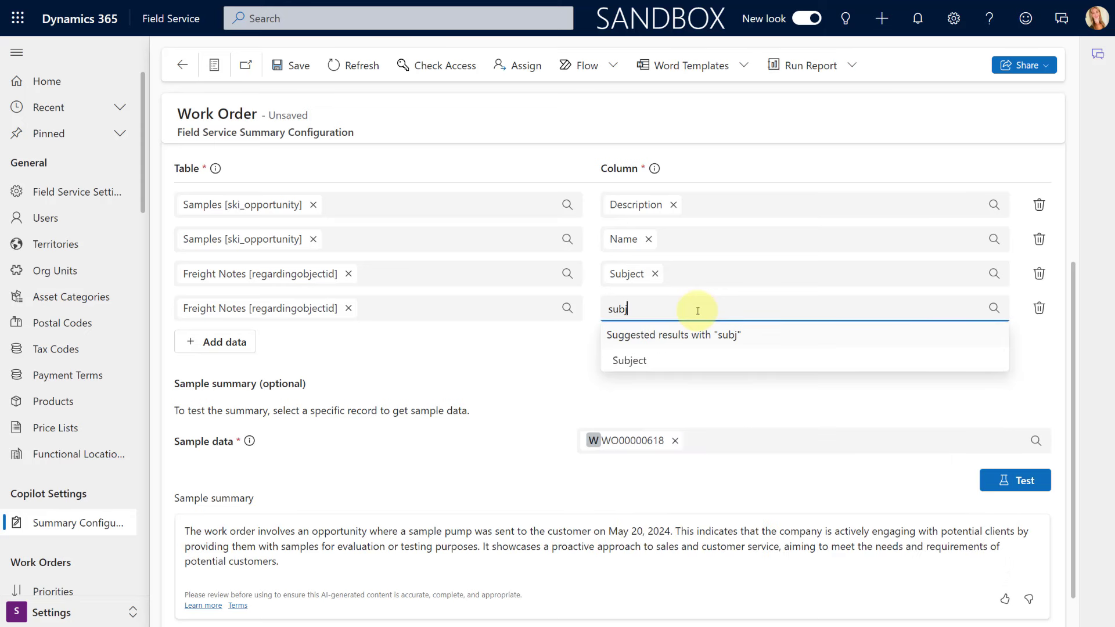
click(649, 363)
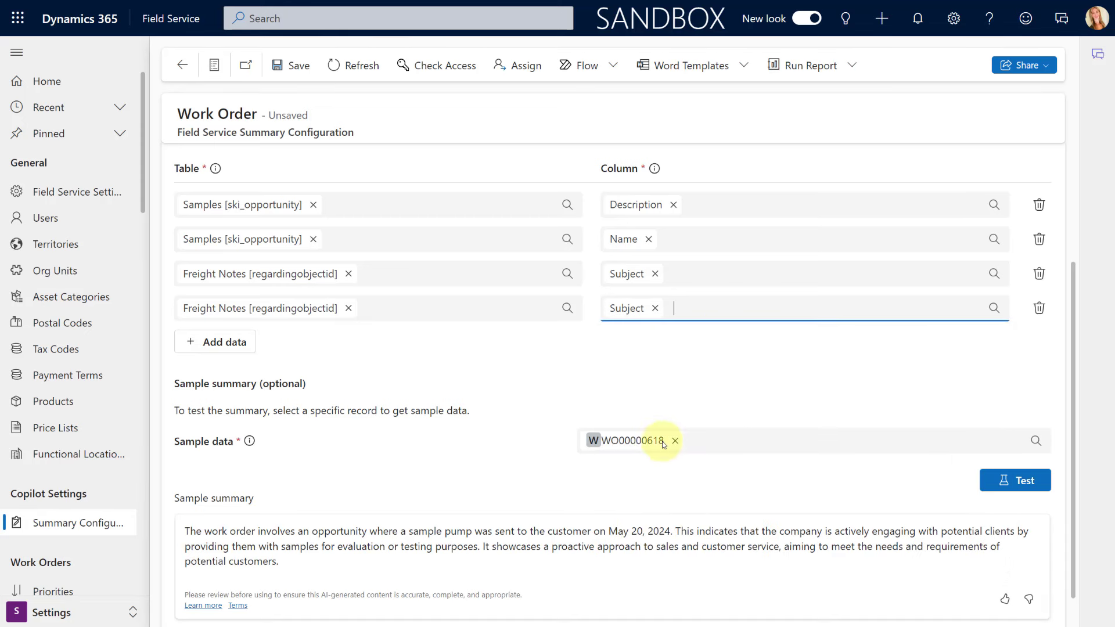
Test the summary with the Opportunity's Freight Notes included, and save the Work Order summary configuration
click(1003, 481)
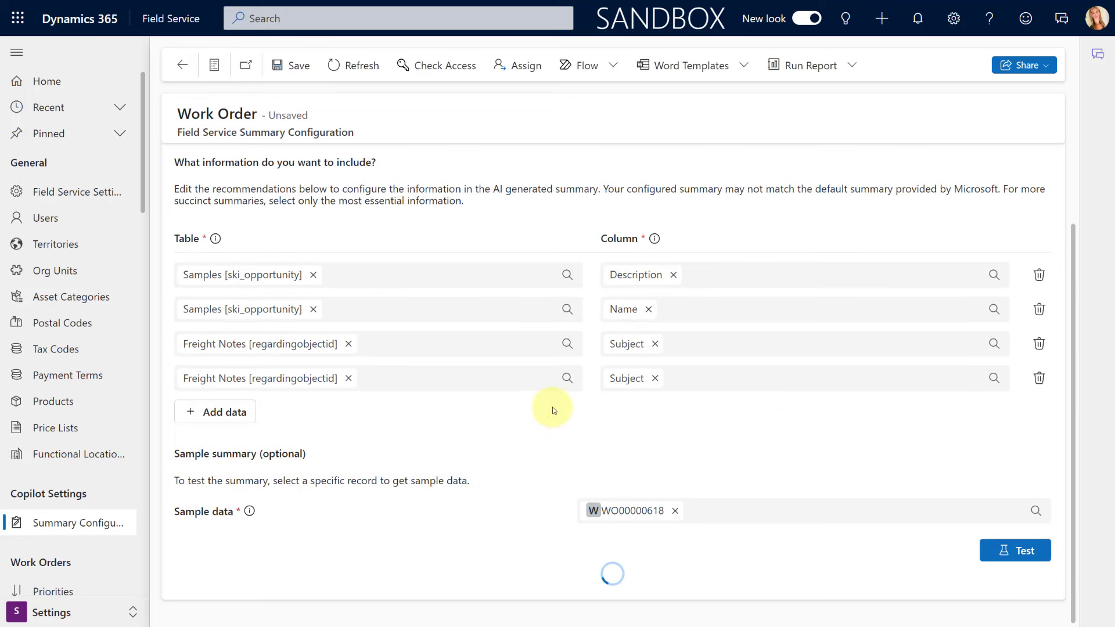
scroll(568, 378, down, 2)
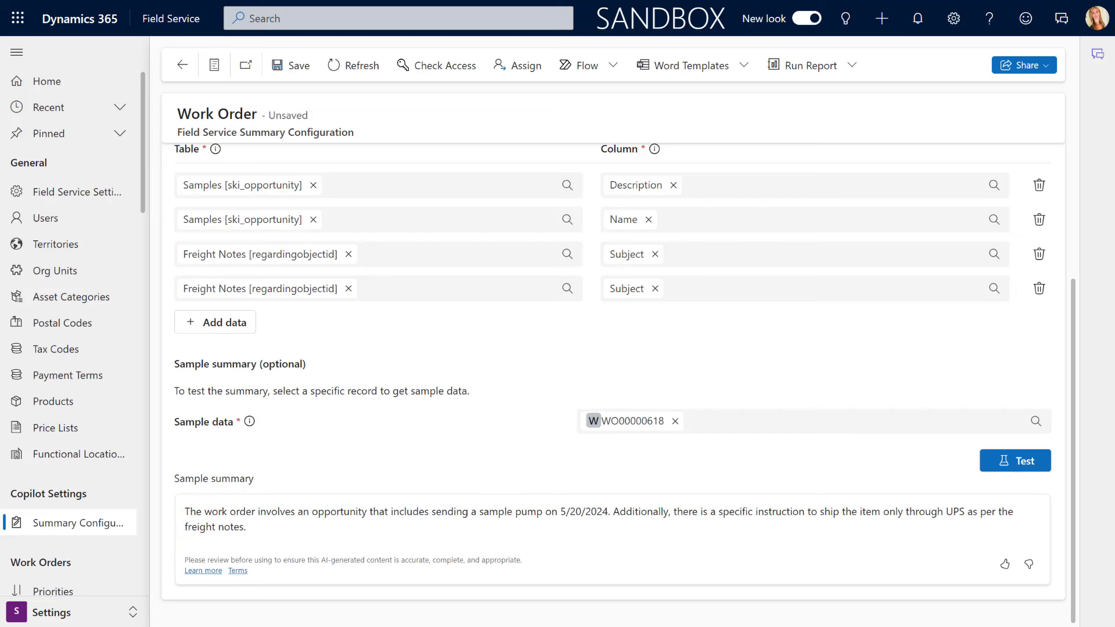
click(292, 69)
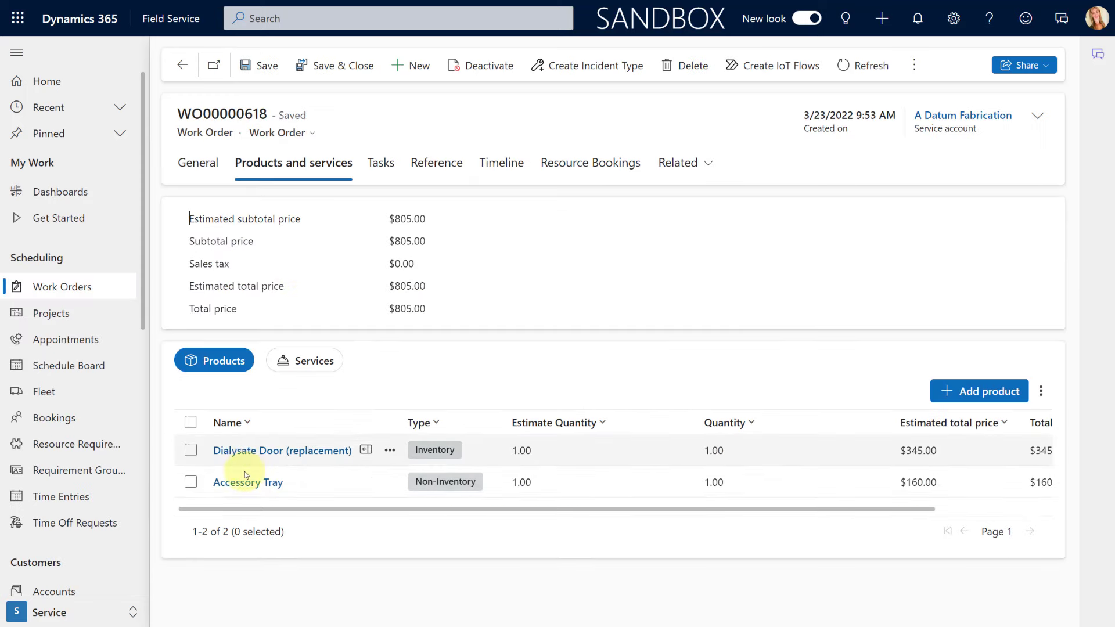
Review the sample work order's general details and timeline, and return to its general details
click(198, 163)
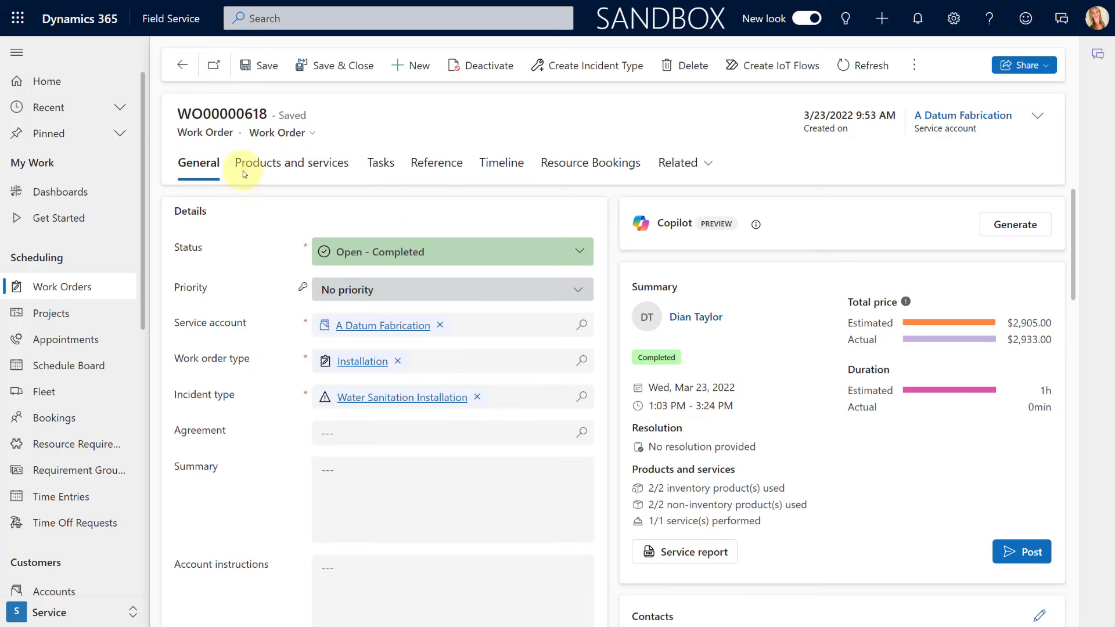
scroll(742, 351, down, 1)
scroll(742, 351, down, 5)
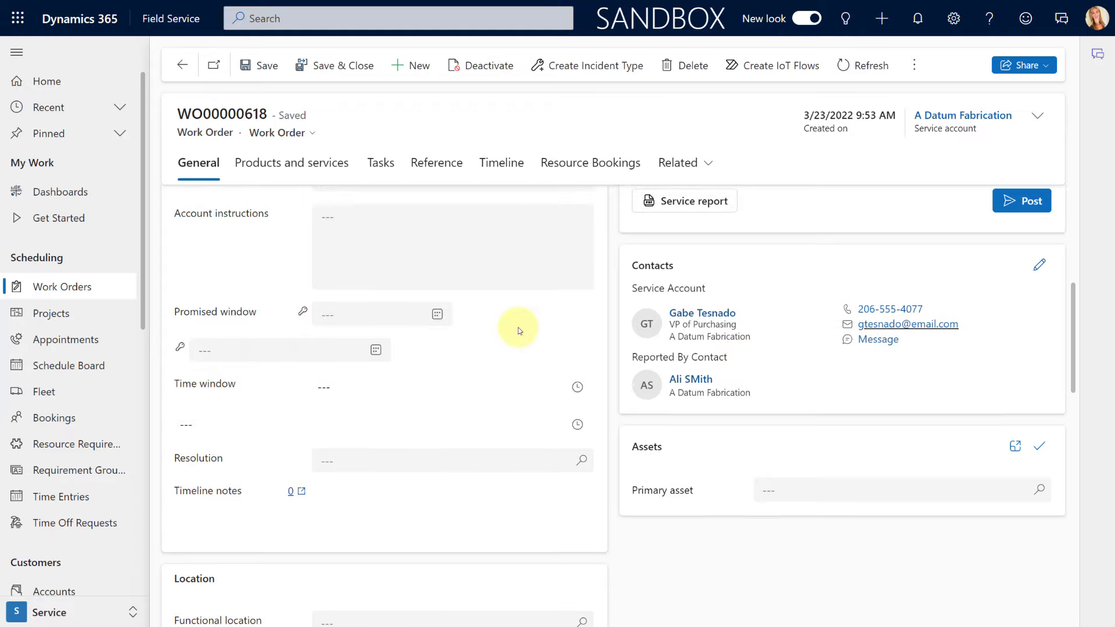
scroll(537, 325, up, 6)
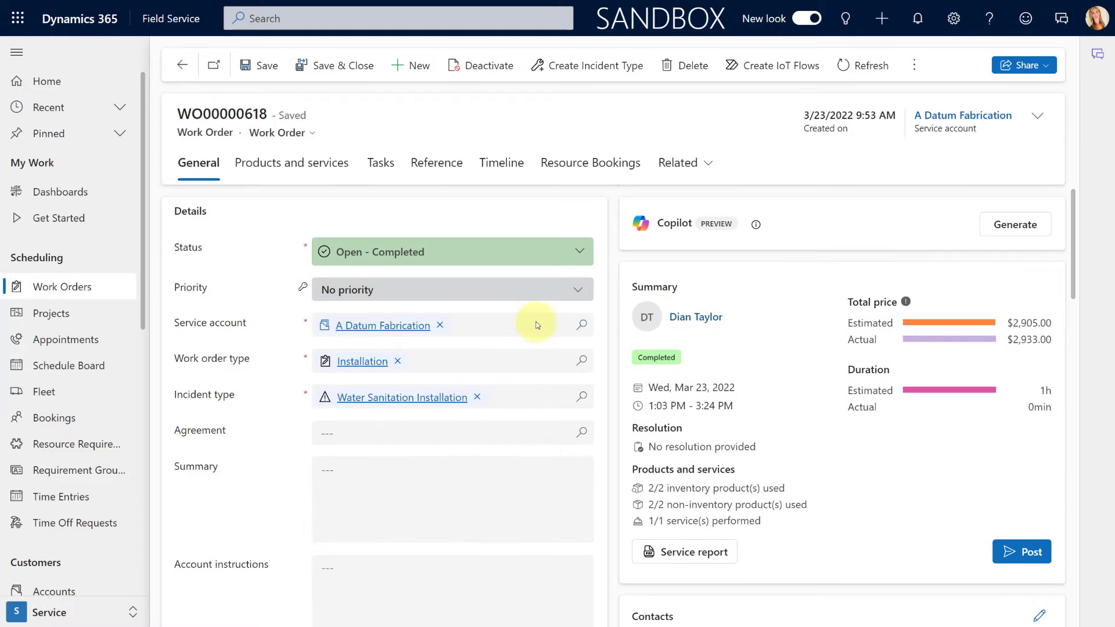
click(503, 166)
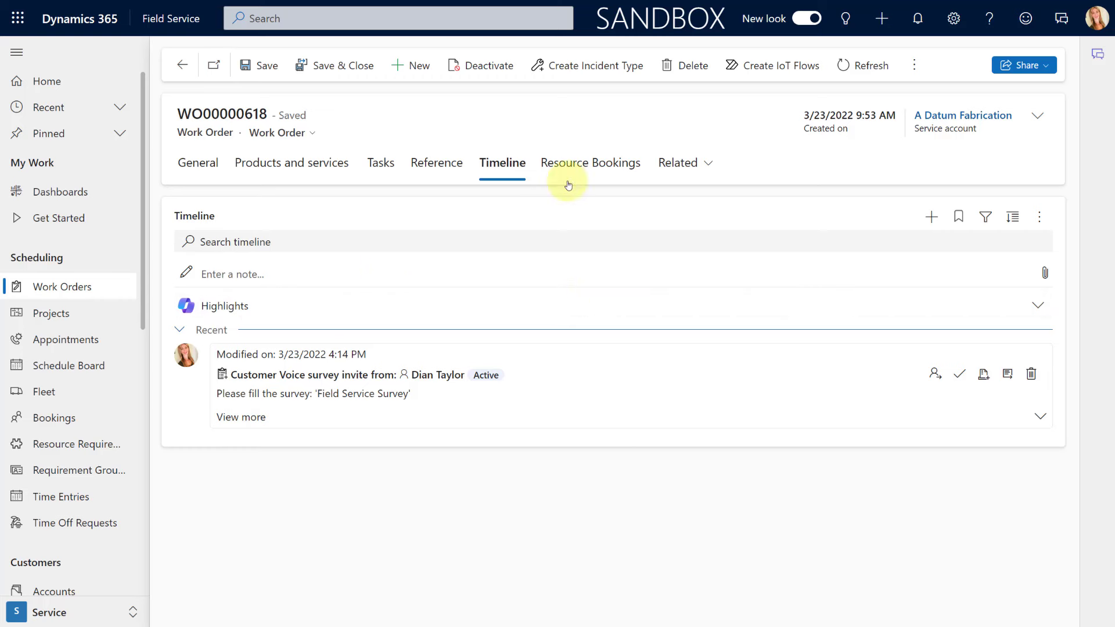
click(208, 166)
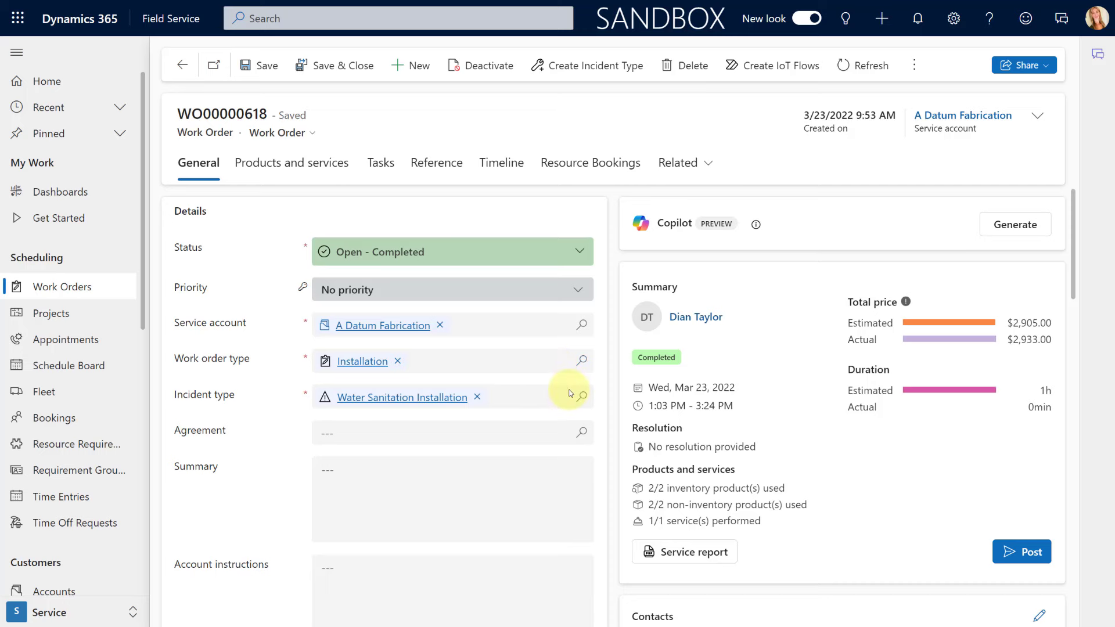
Look through the work order's general details down to the Financial section, and switch to the second Work Order form
scroll(569, 393, down, 5)
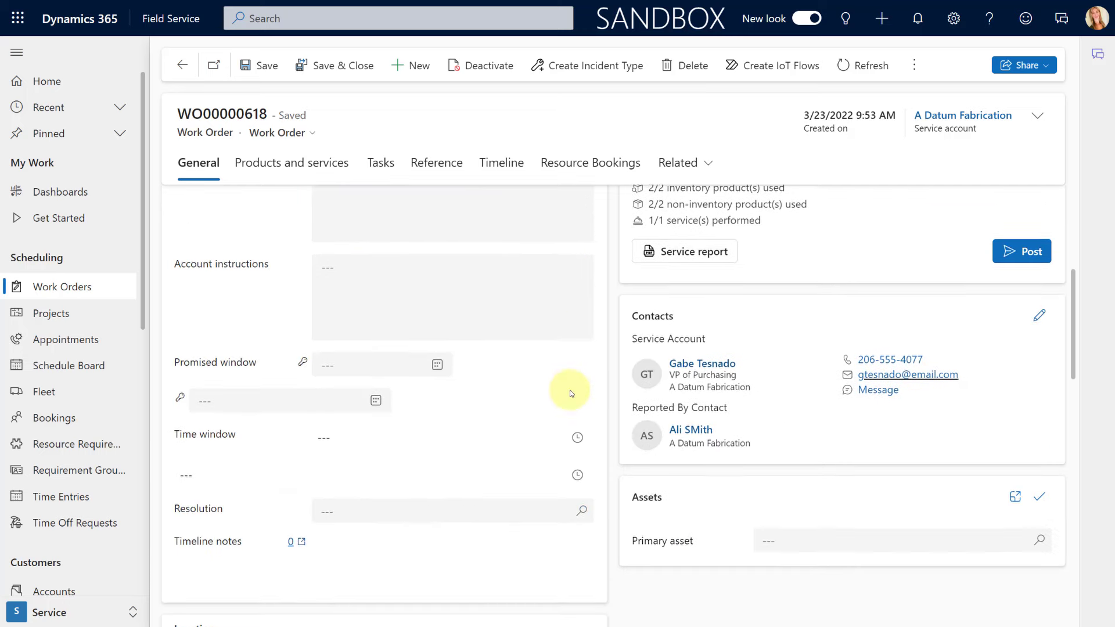
scroll(570, 394, down, 10)
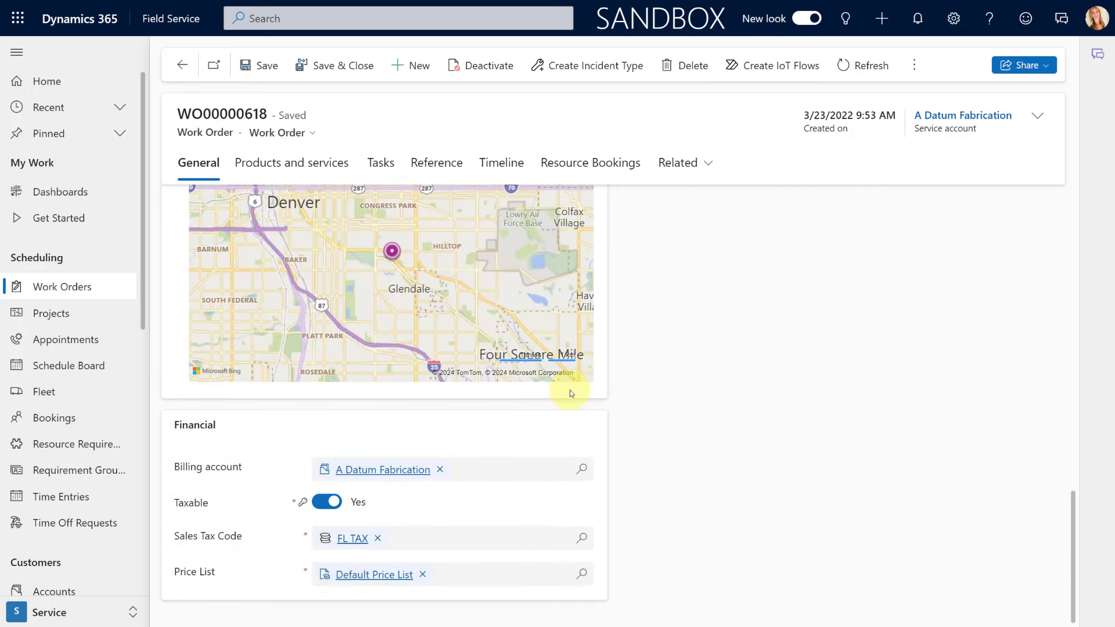
click(288, 133)
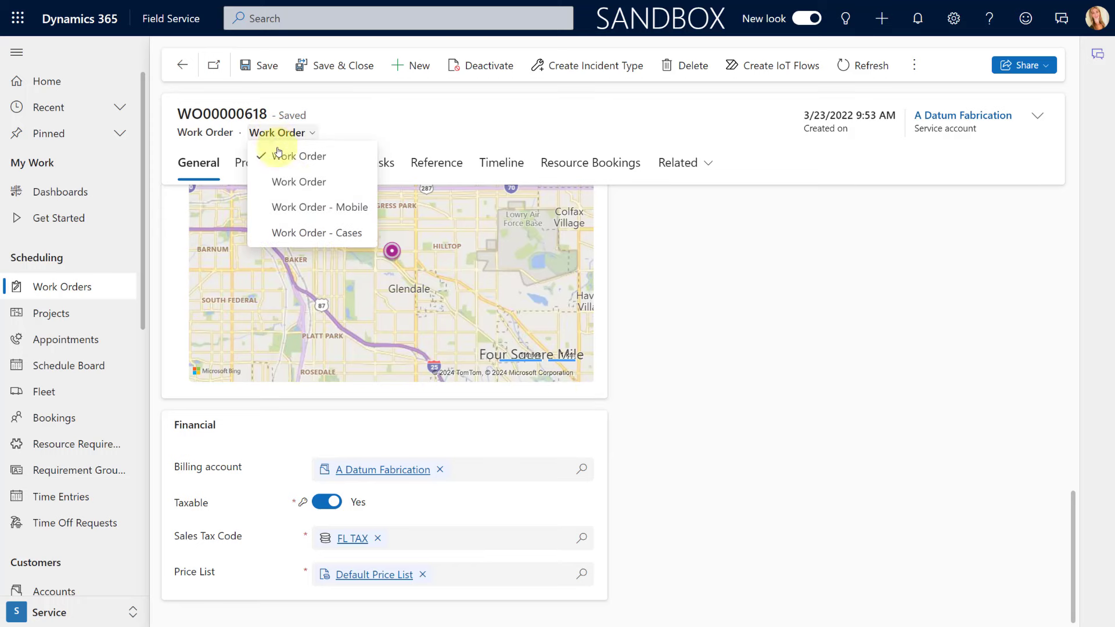
click(292, 182)
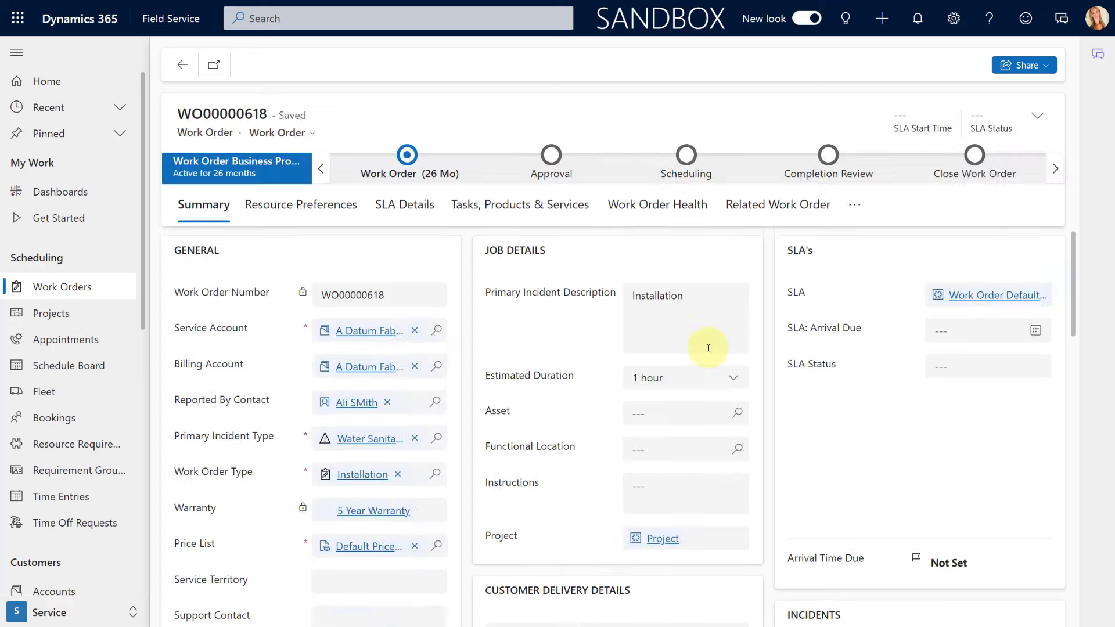
Find the Related To section on the work order's summary and open the linked Services Oppty opportunity
scroll(709, 347, down, 3)
scroll(752, 374, down, 3)
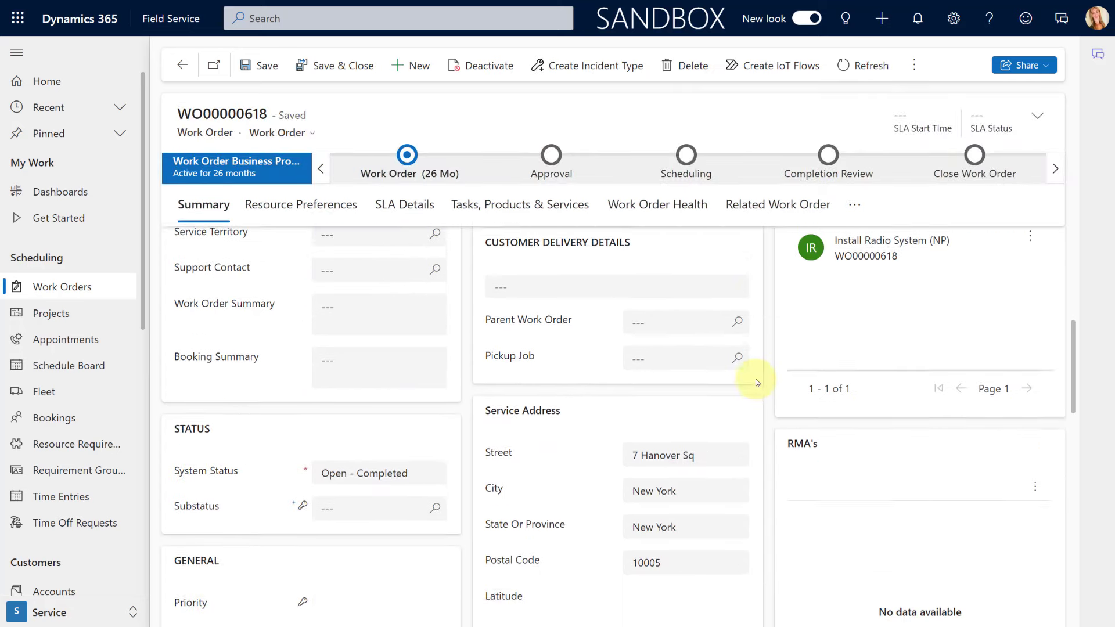
scroll(755, 379, down, 5)
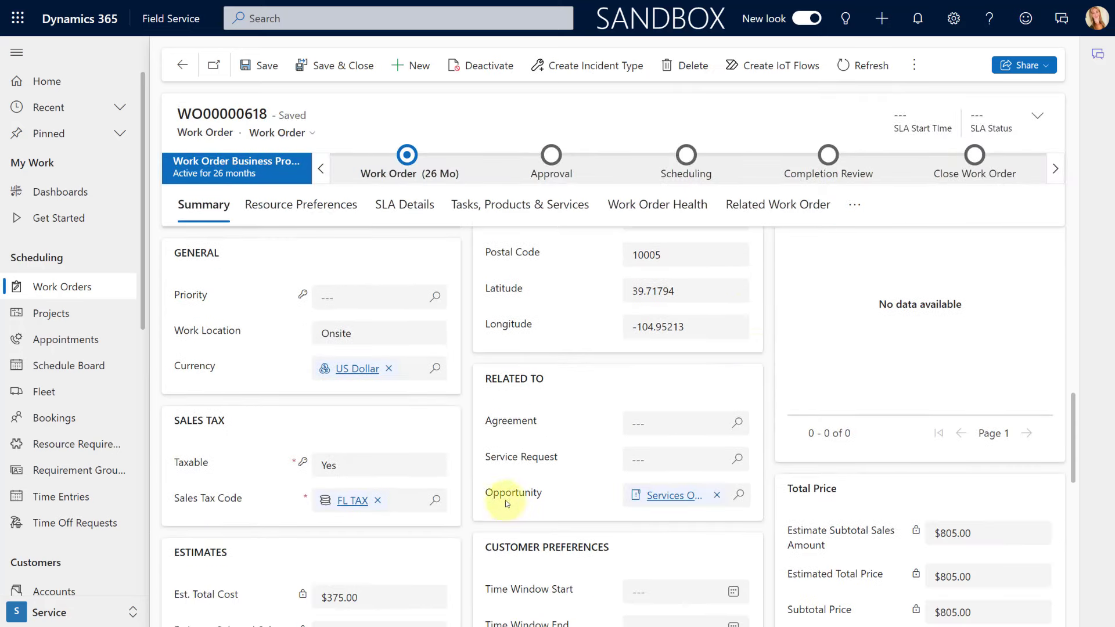
click(666, 495)
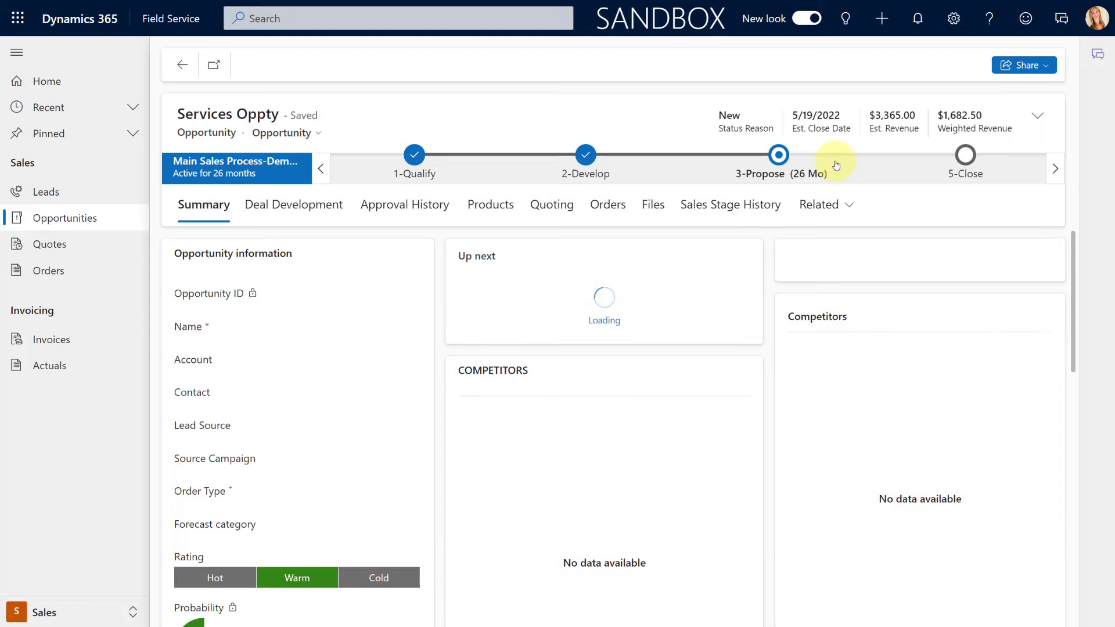
Show the Samples records related to the Services Oppty opportunity
click(836, 173)
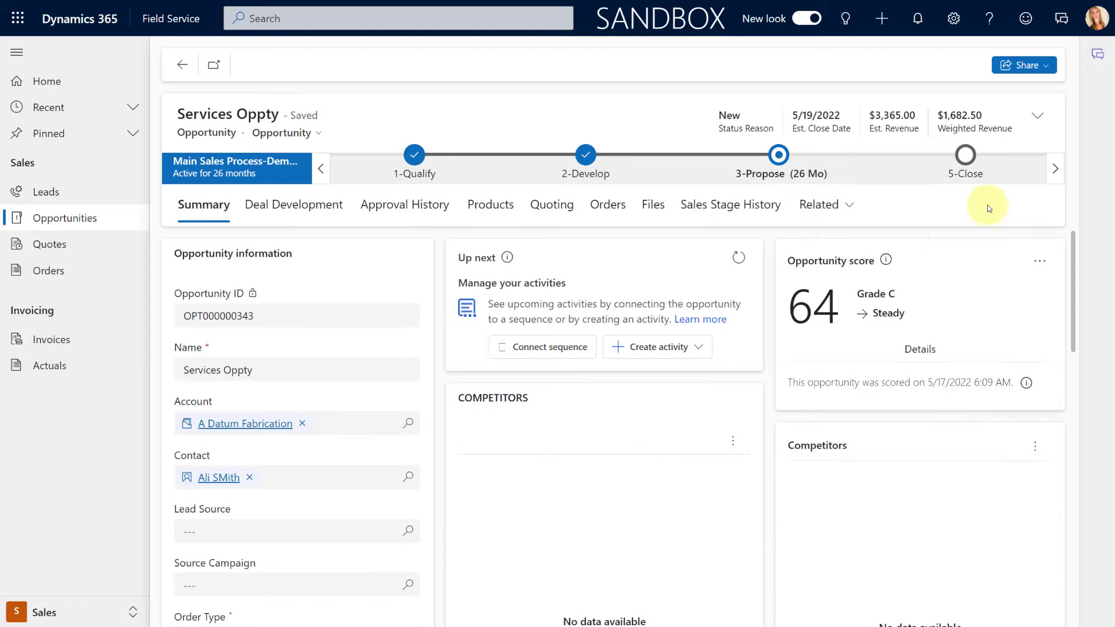
click(831, 204)
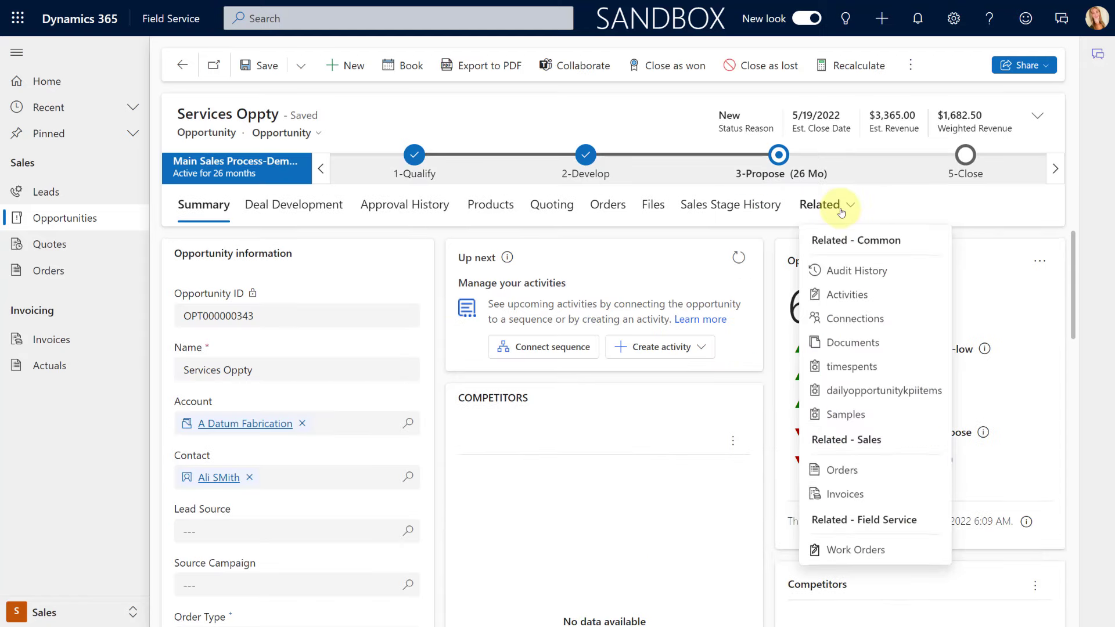
click(846, 415)
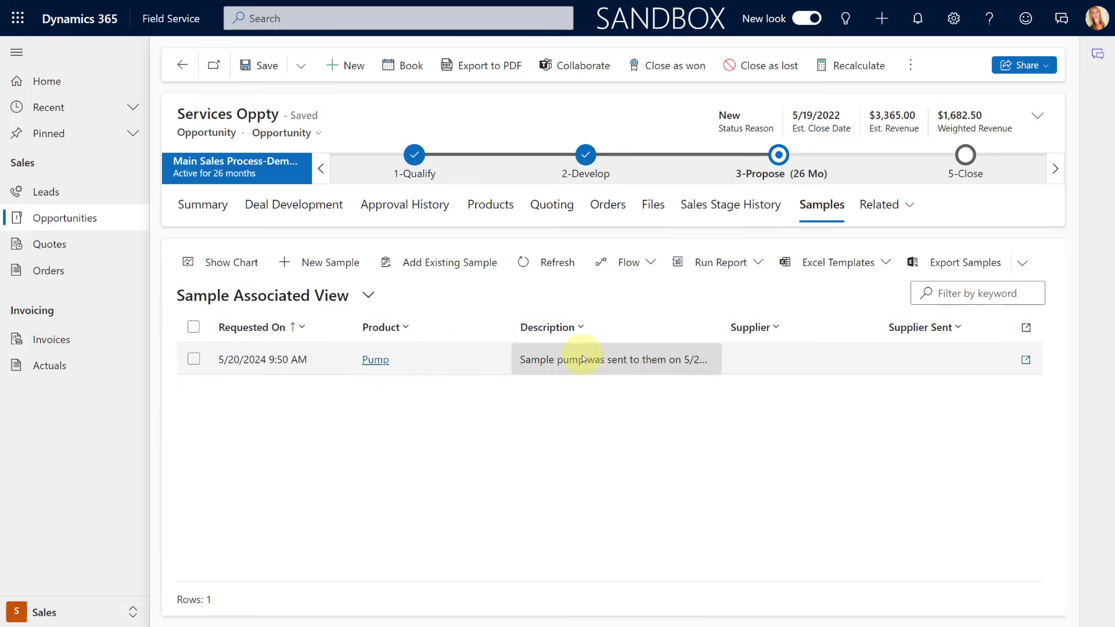
Return to the opportunity's summary and review the Freight Note entry in its timeline
click(221, 206)
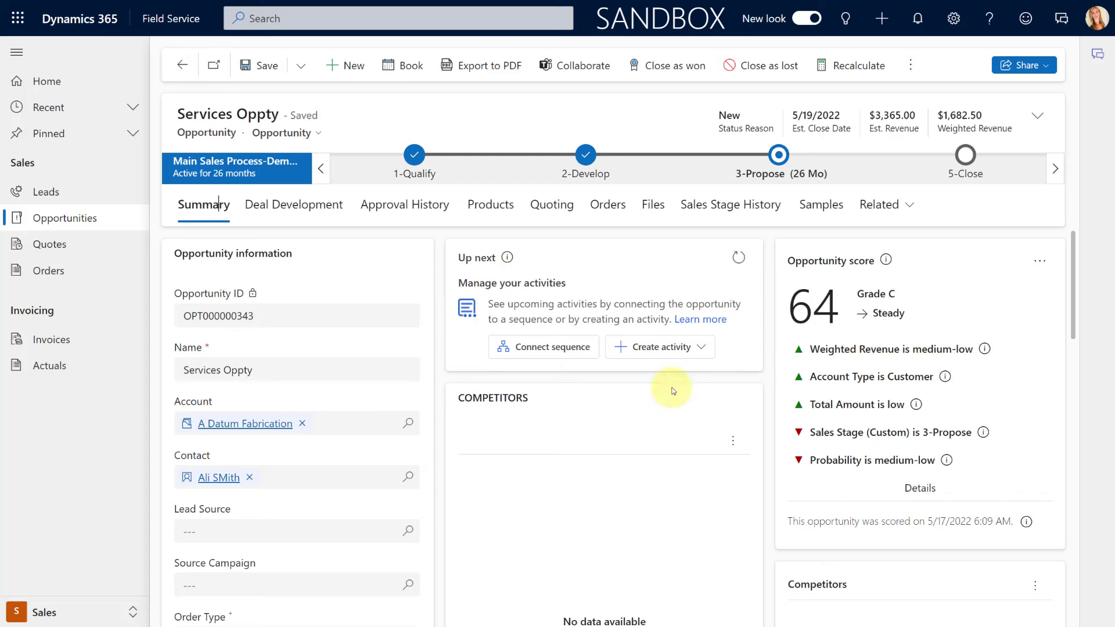
scroll(766, 382, down, 12)
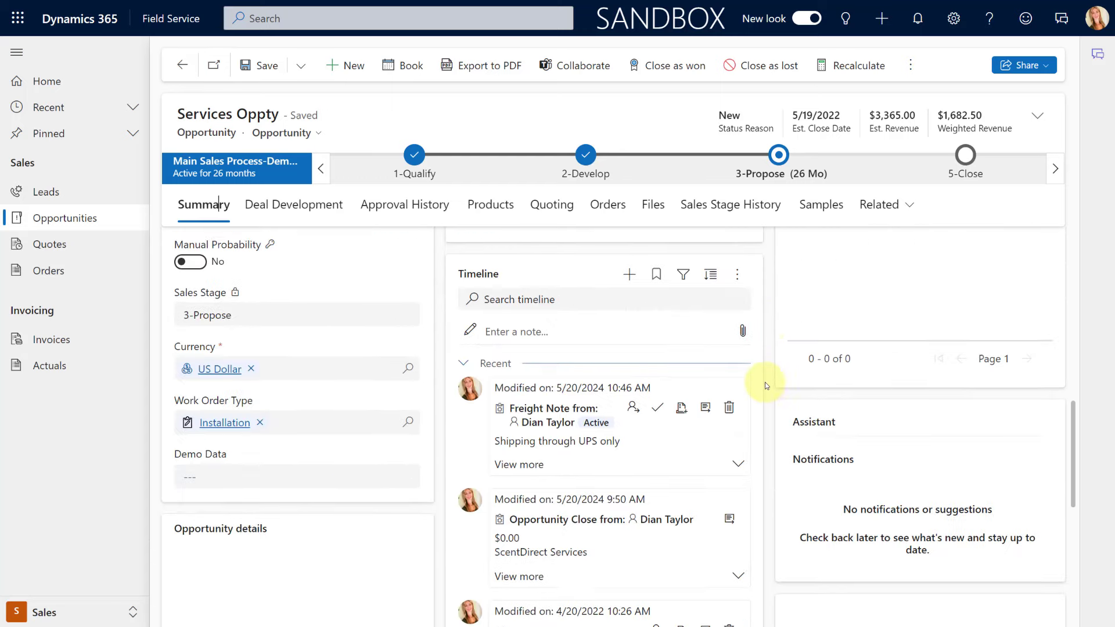
scroll(639, 453, down, 1)
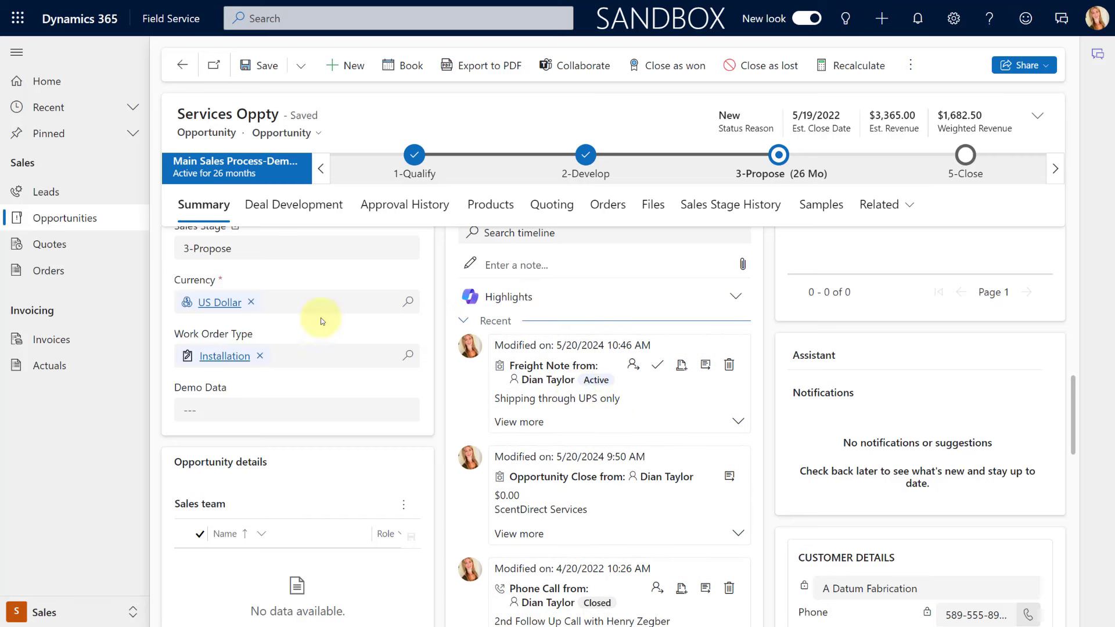
List the work orders related to the opportunity and open the A Datum Fabrication installation work order
click(902, 205)
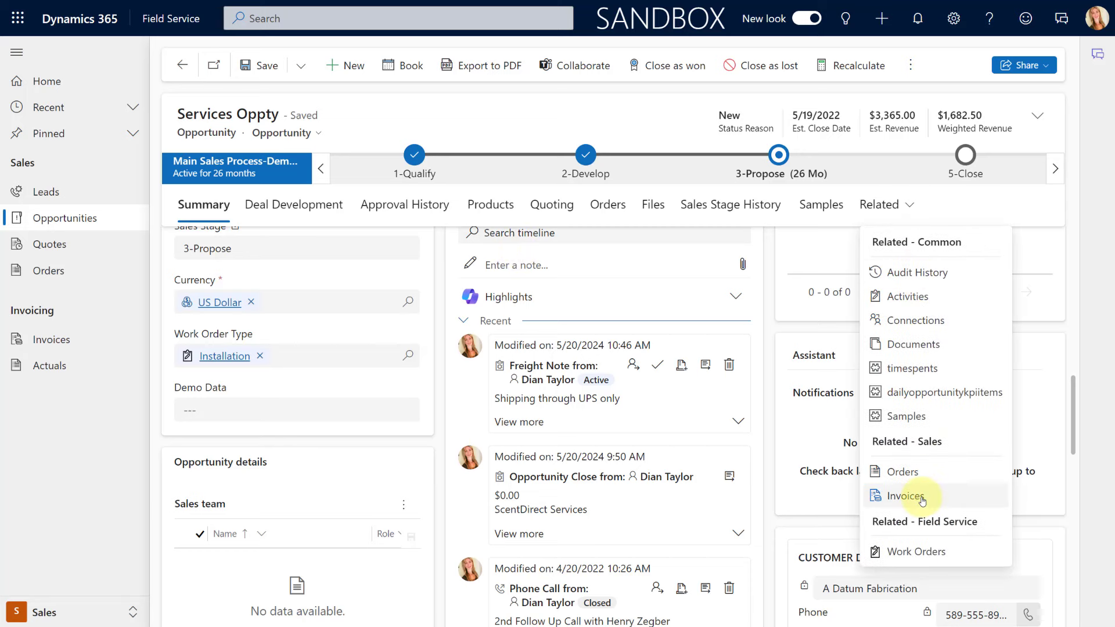
click(918, 551)
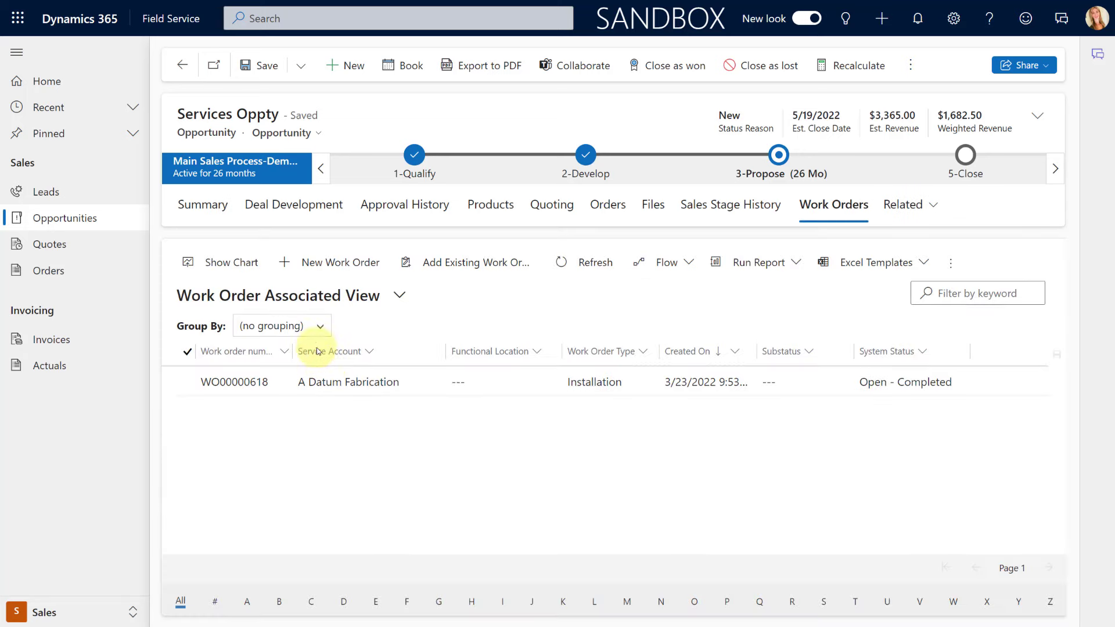
click(323, 383)
double_click(329, 386)
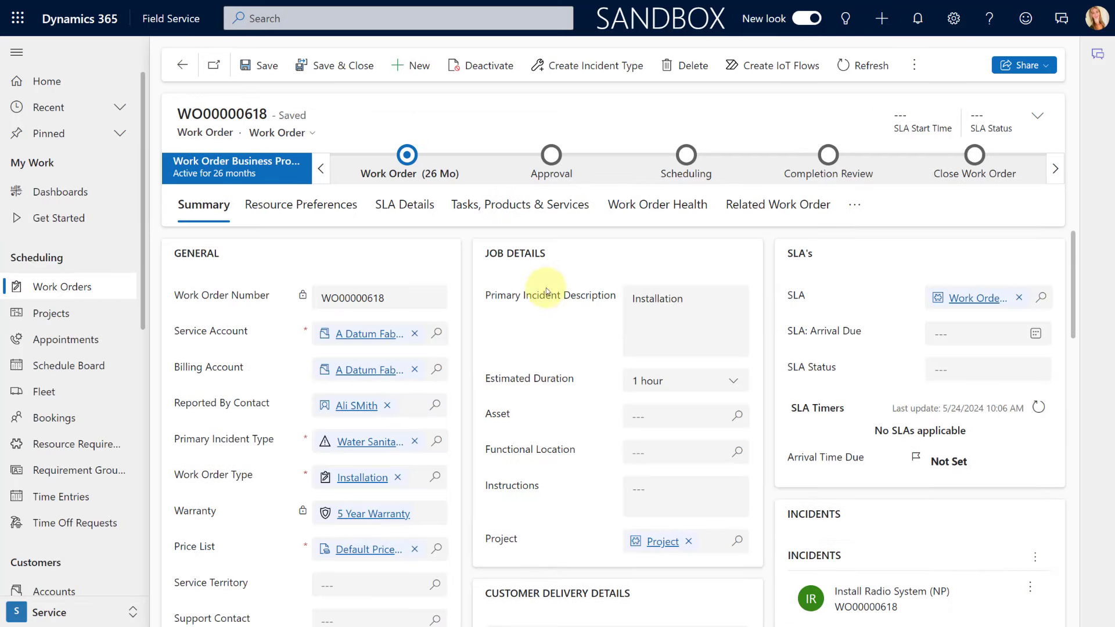
Switch the work order back to the first Work Order form and generate its Copilot summary
click(290, 133)
click(291, 155)
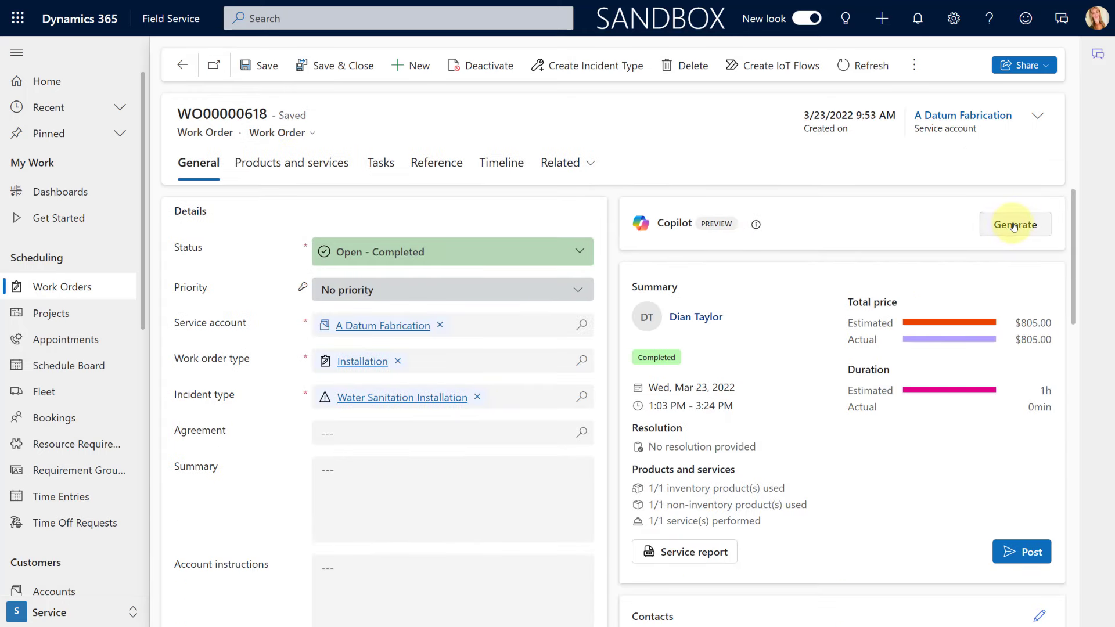
click(1014, 227)
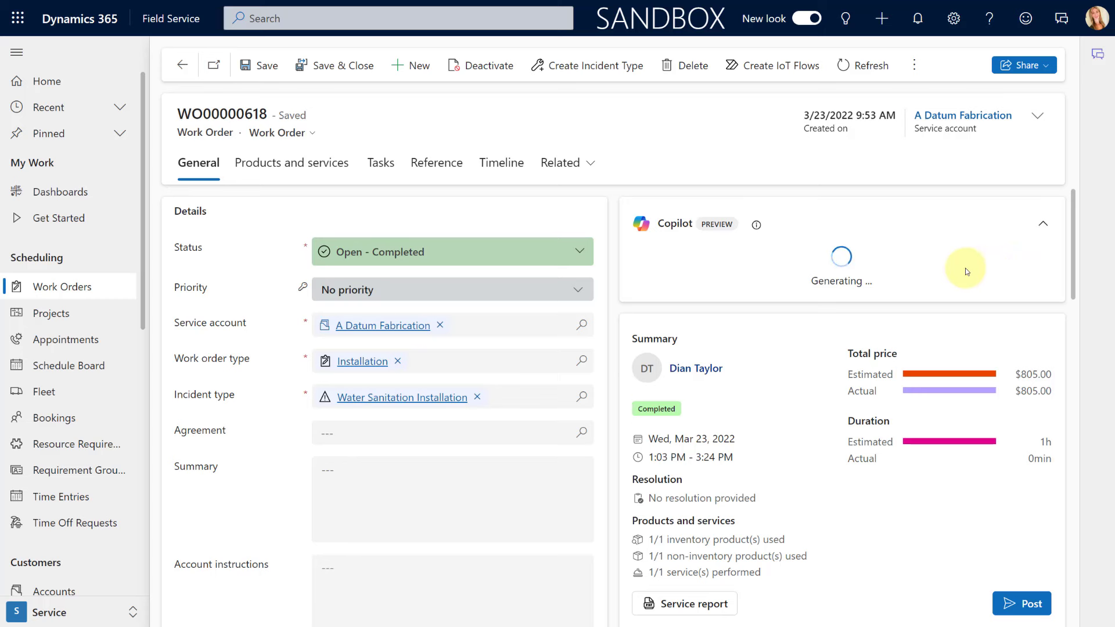